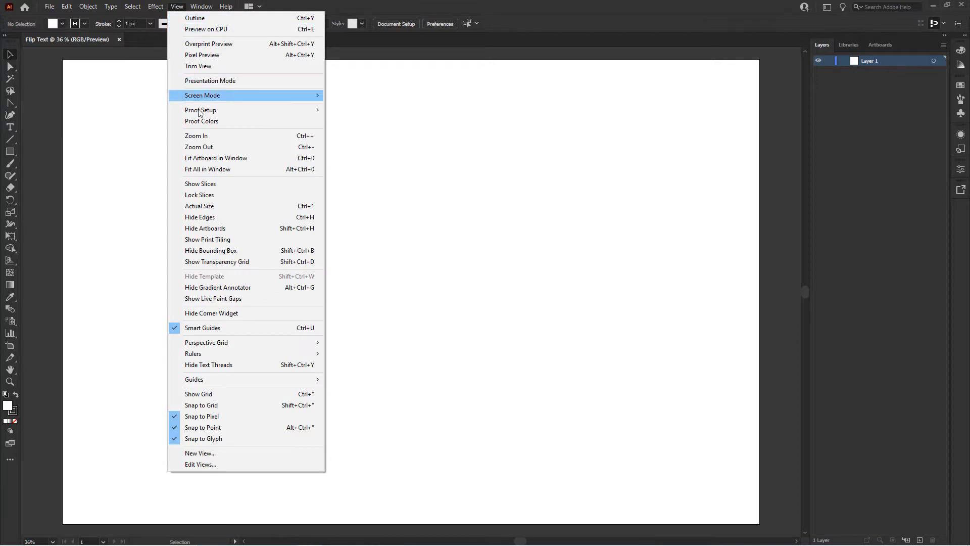
Create a 3000 × 2000 px rectangle and centre it horizontally and vertically on the artboard.
click(210, 158)
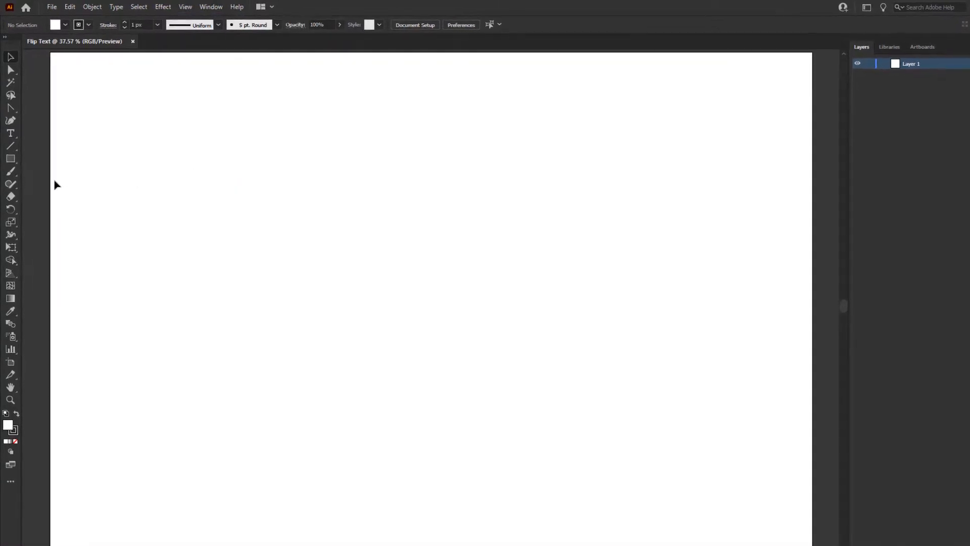
click(11, 151)
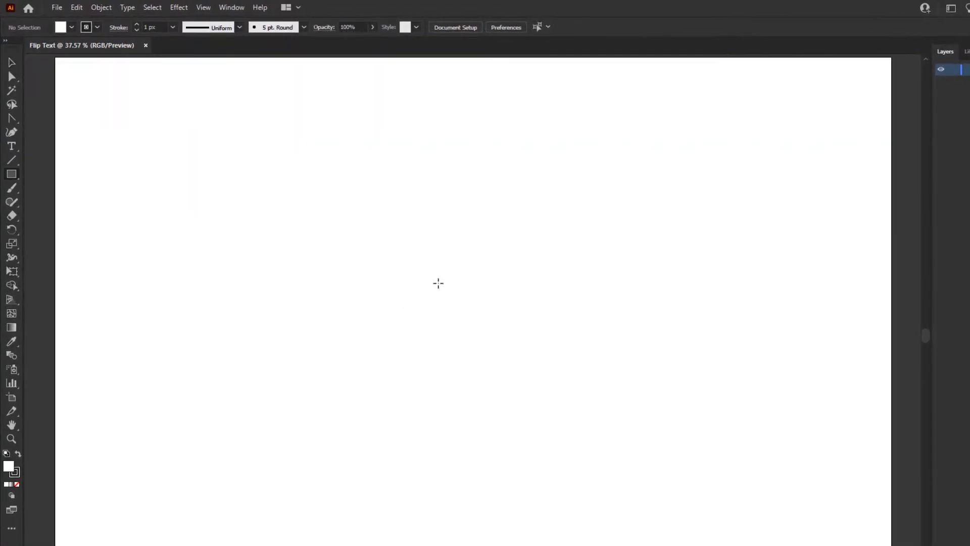
click(438, 283)
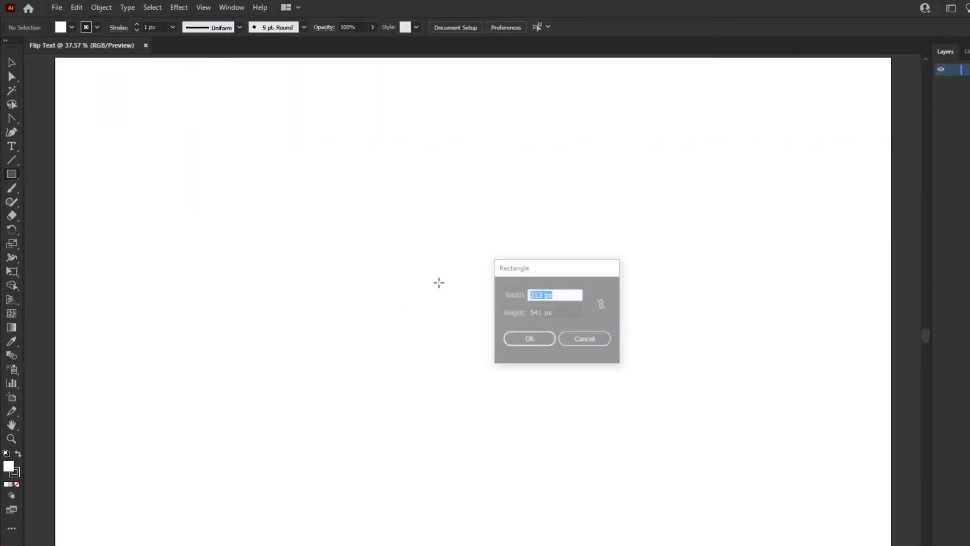
text(3)
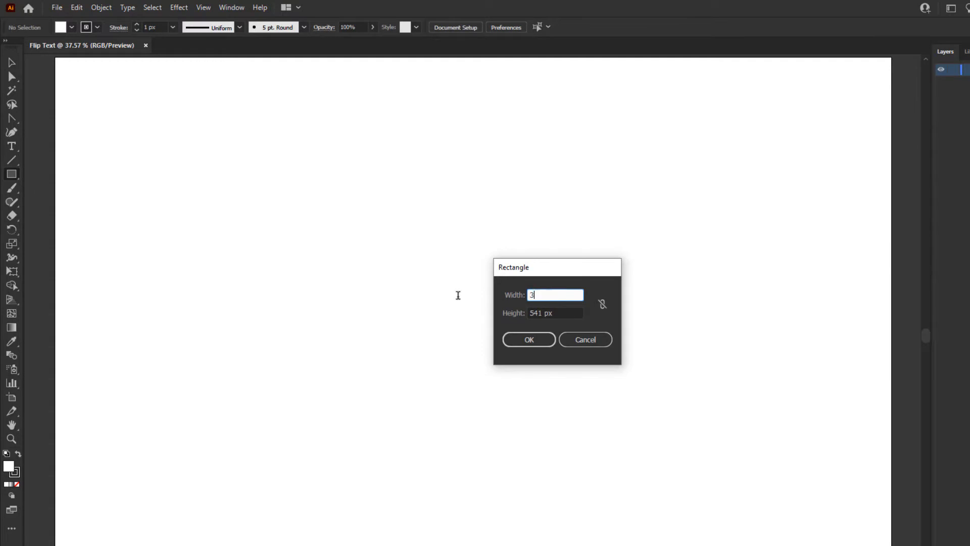
text(000)
click(559, 313)
text(200)
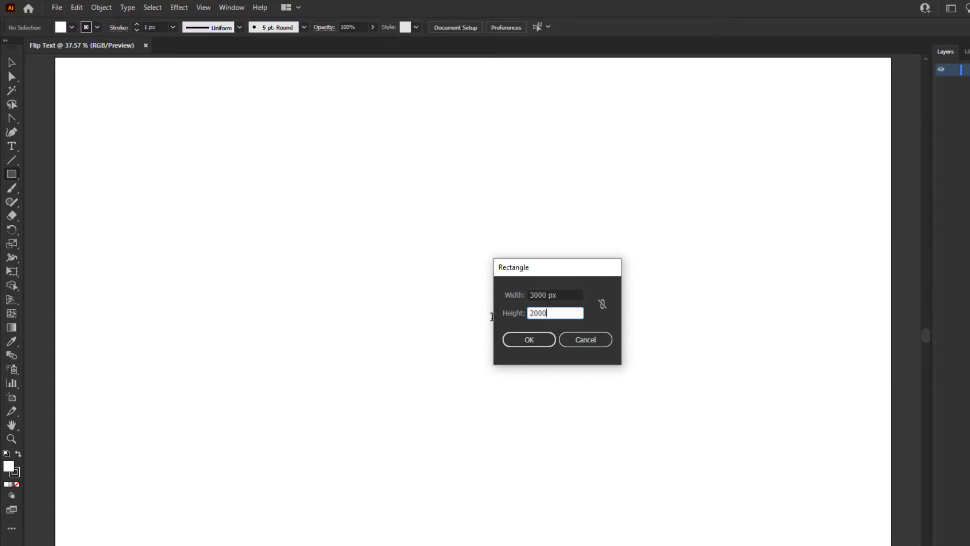
text(0)
click(515, 340)
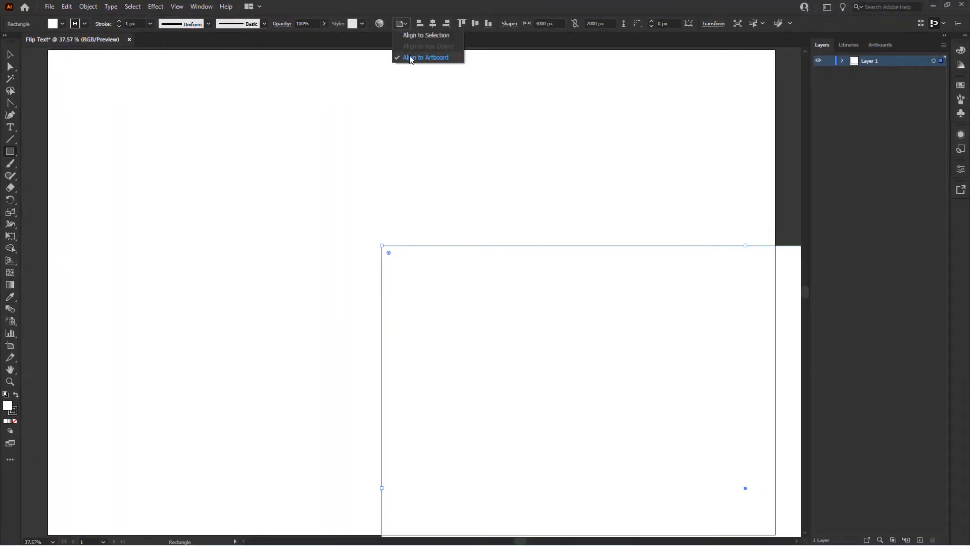
click(433, 24)
click(474, 24)
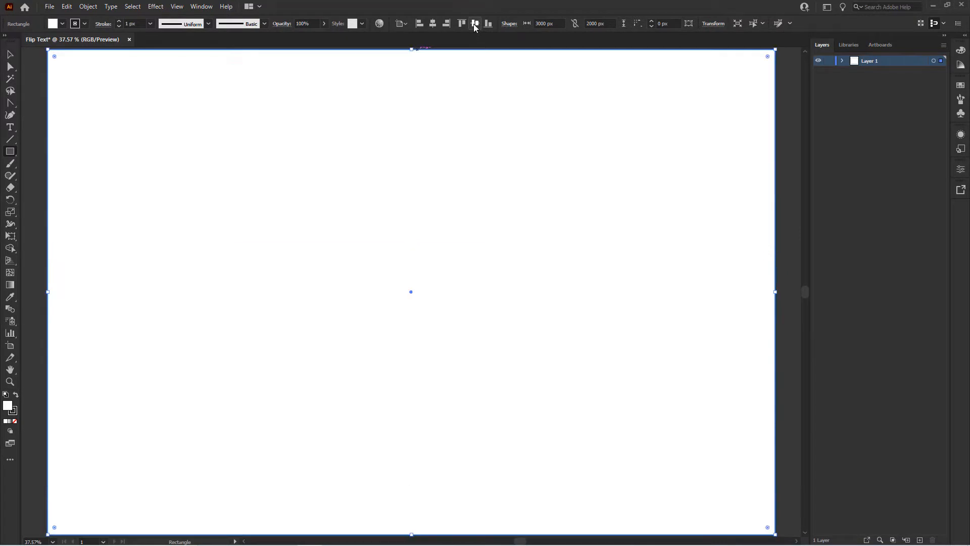
Give the rectangle a pure black 000000 fill and no stroke, then deselect it.
click(15, 397)
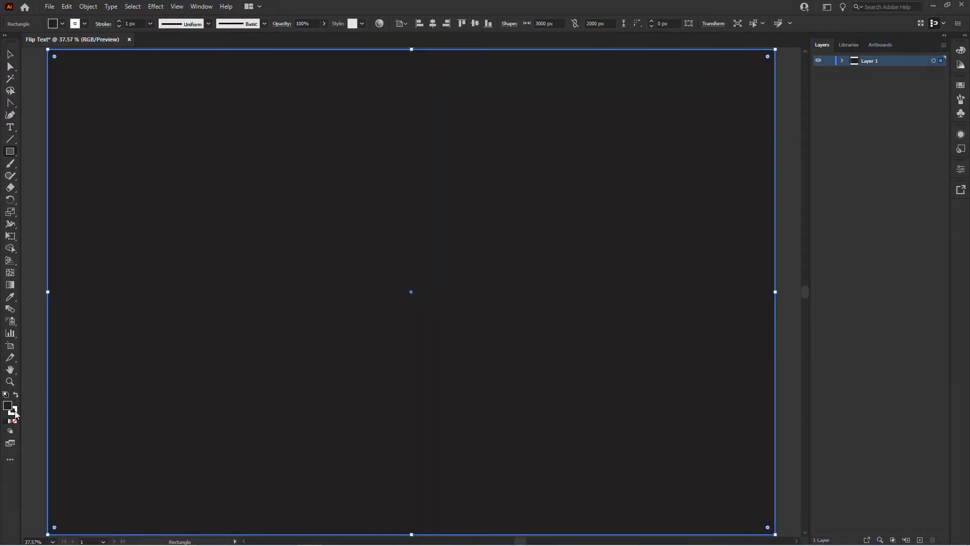
click(14, 412)
click(14, 420)
double_click(7, 405)
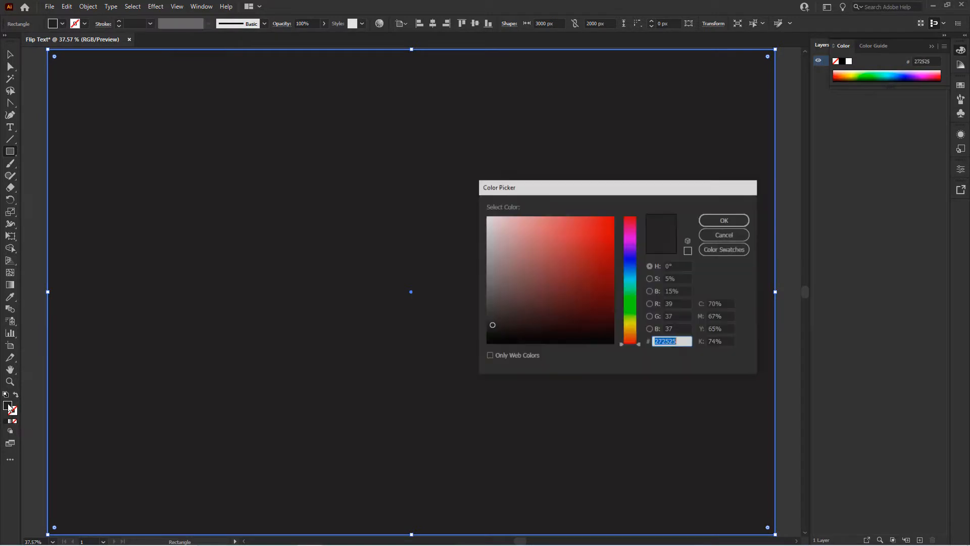
drag(491, 326, 486, 346)
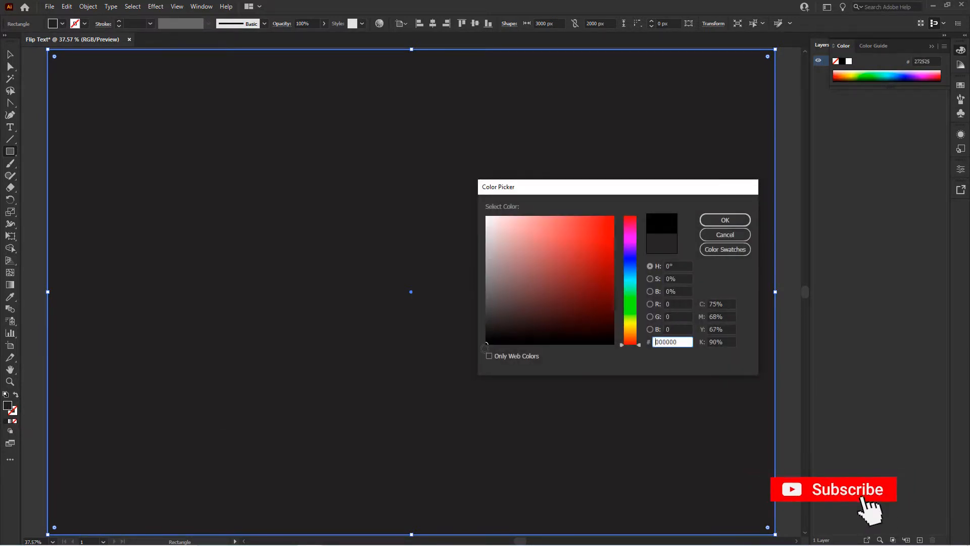
click(713, 222)
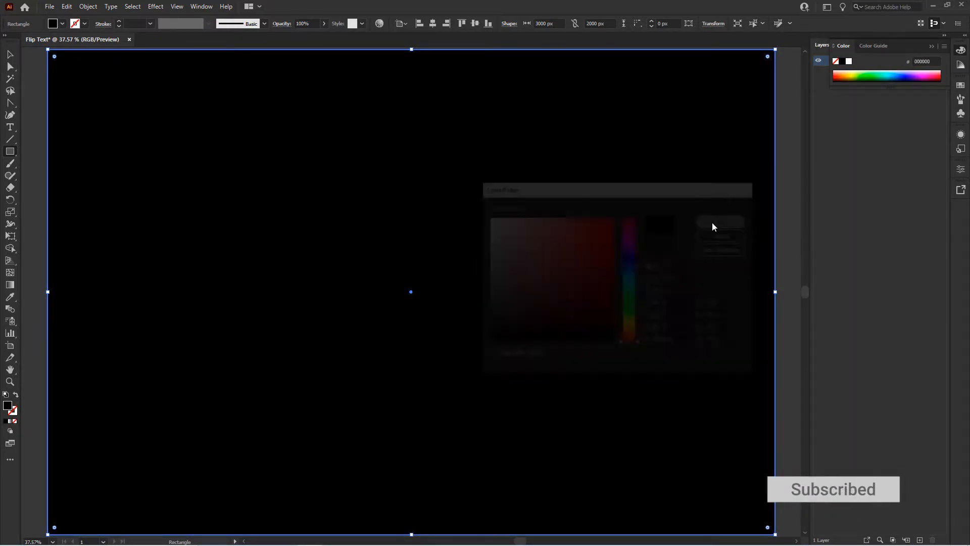
key(ctrl+shift+a)
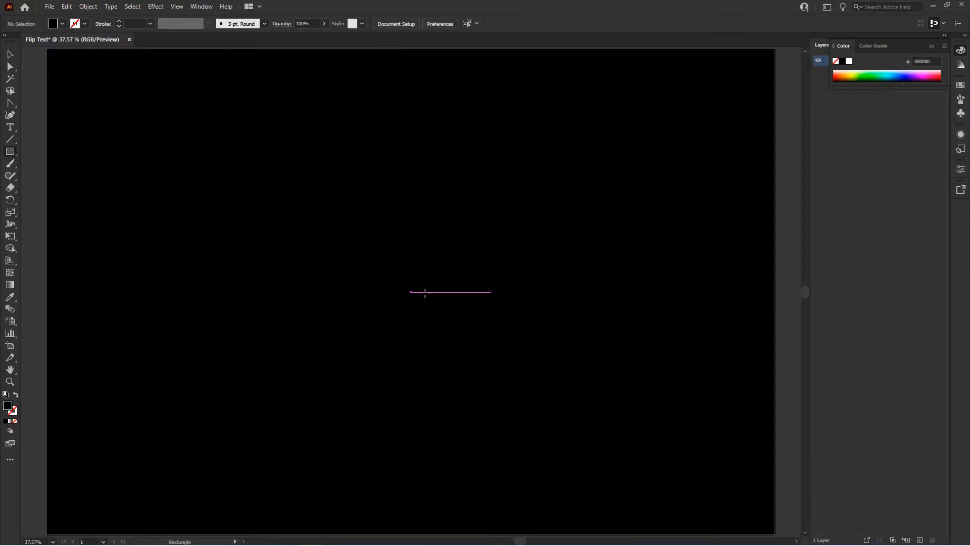
Place a point text object near the middle of the artboard and set its font size to 300 px.
click(12, 128)
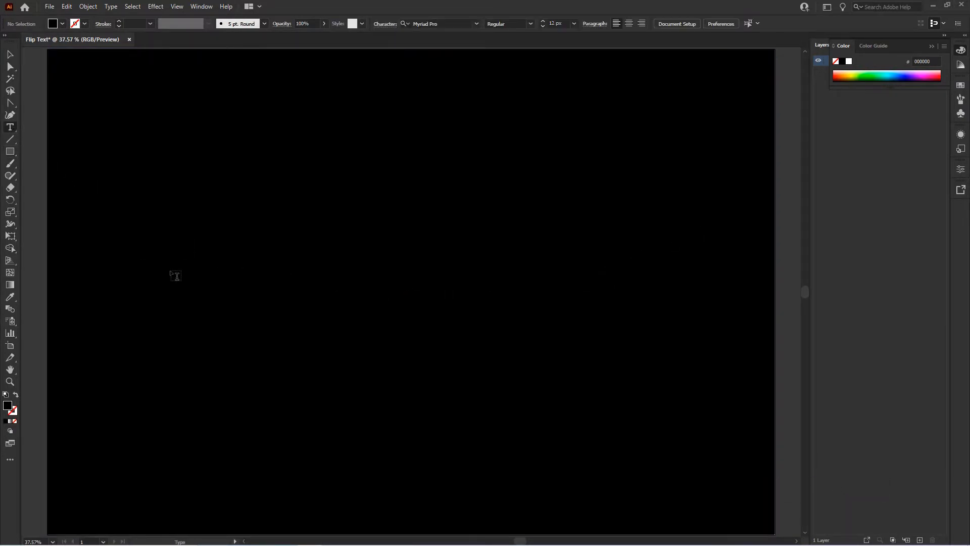
click(334, 296)
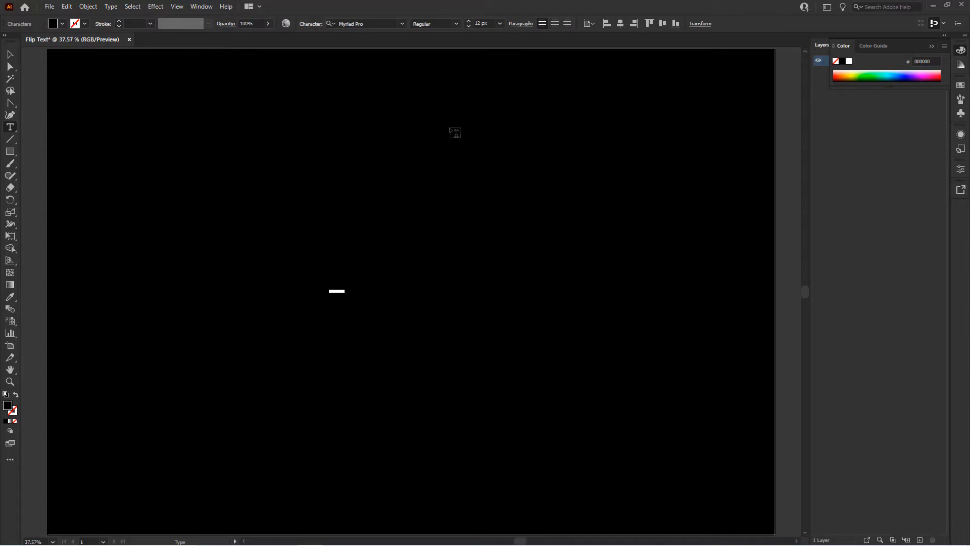
click(475, 23)
key(Return)
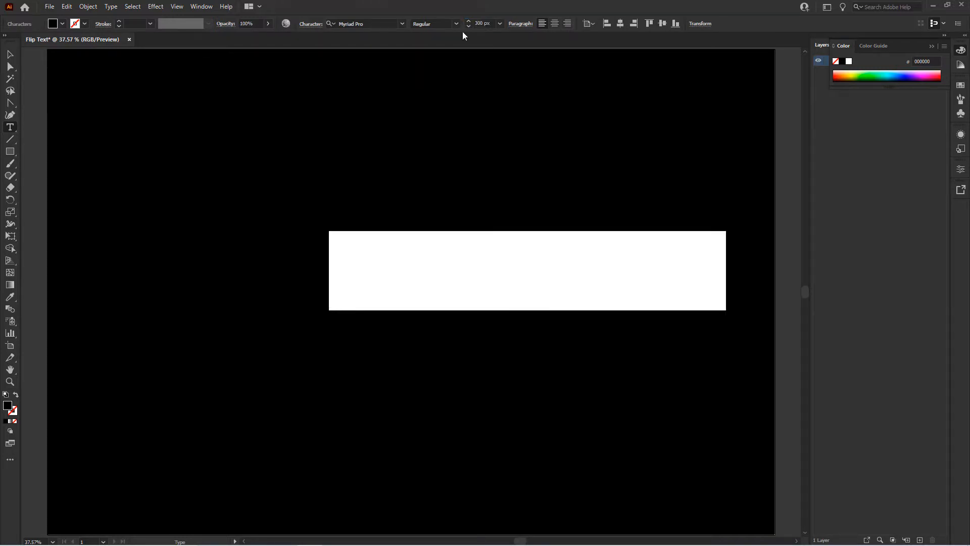
Give the placeholder text a white fill with no stroke and replace it with MACBOOK.
click(5, 395)
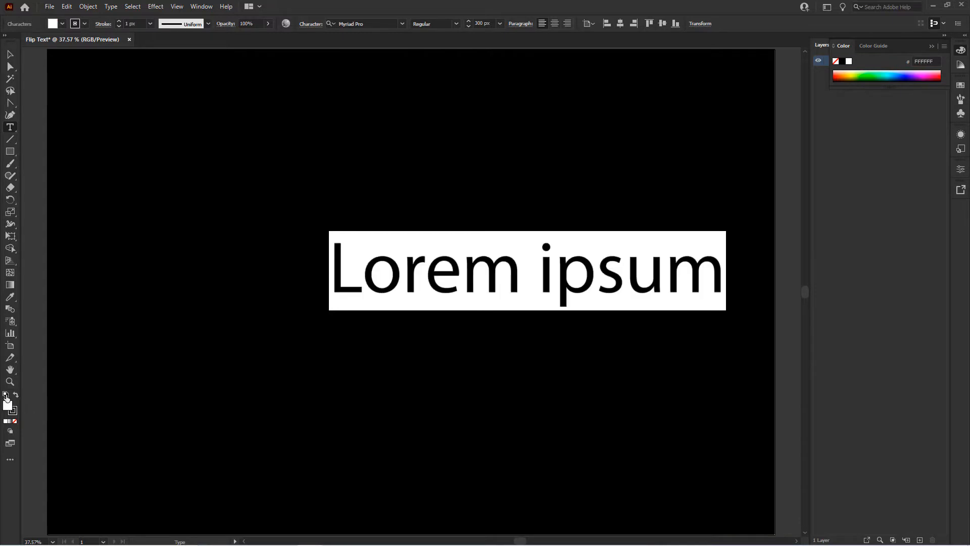
click(16, 411)
click(15, 420)
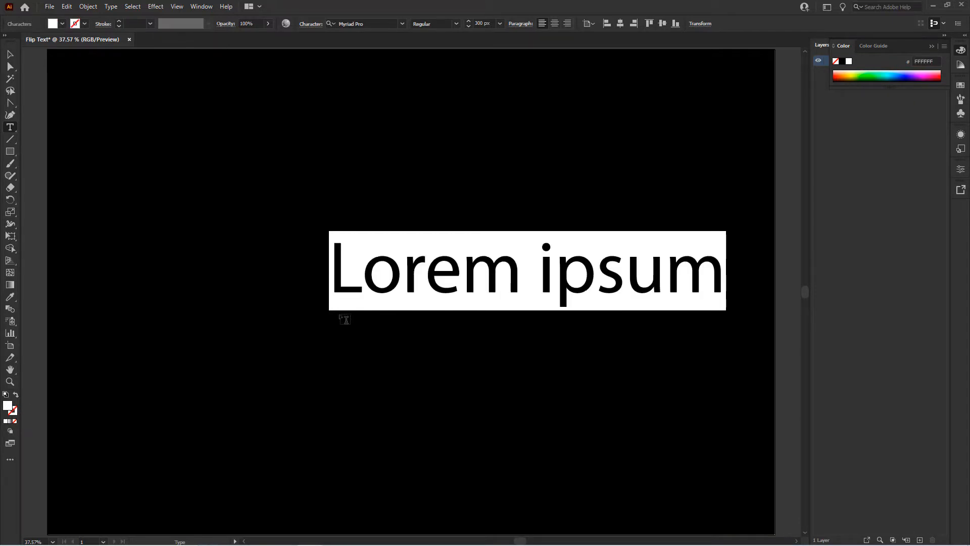
text(MAC)
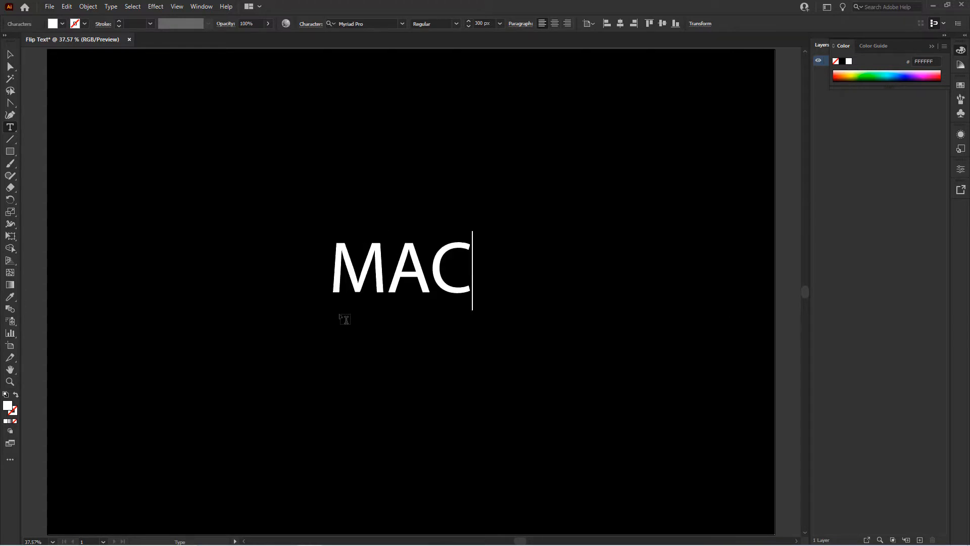
text(BOOK)
key(Escape)
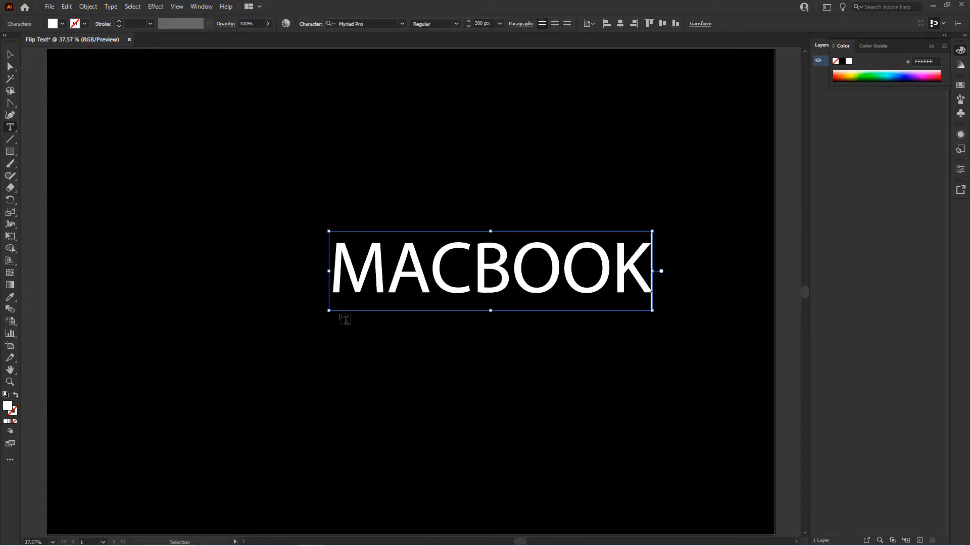
Set the font style of the whole word MACBOOK to Bold.
key(ctrl+a)
click(456, 24)
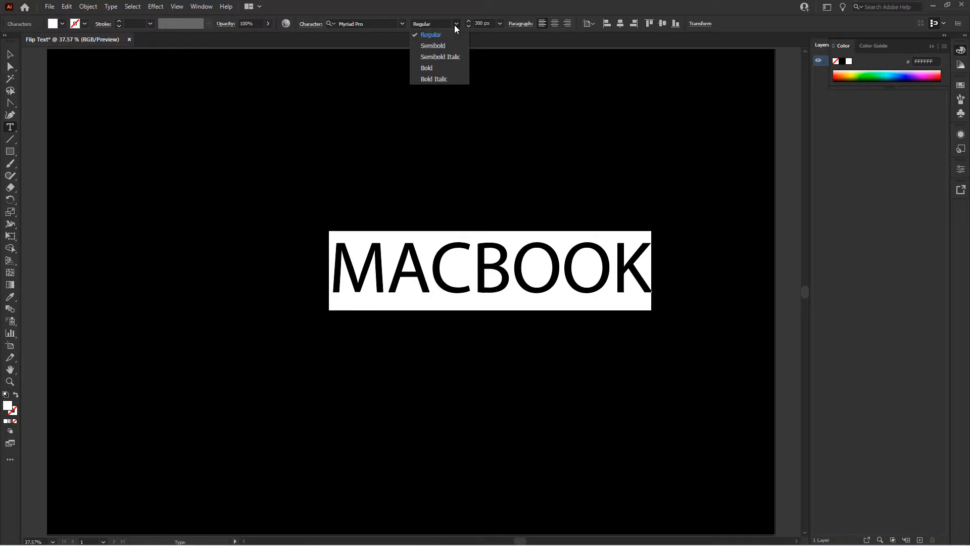
click(440, 66)
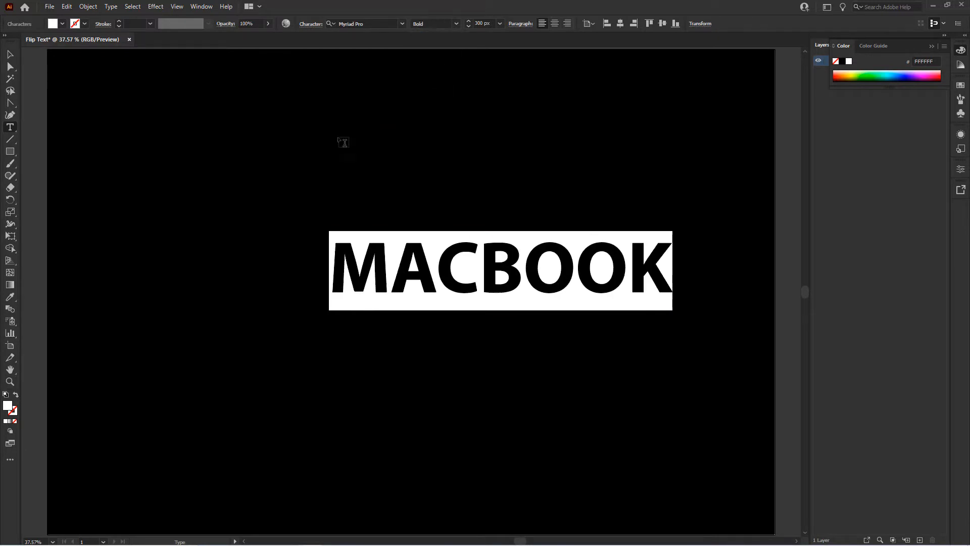
Centre the MACBOOK text vertically and horizontally on the artboard.
click(9, 56)
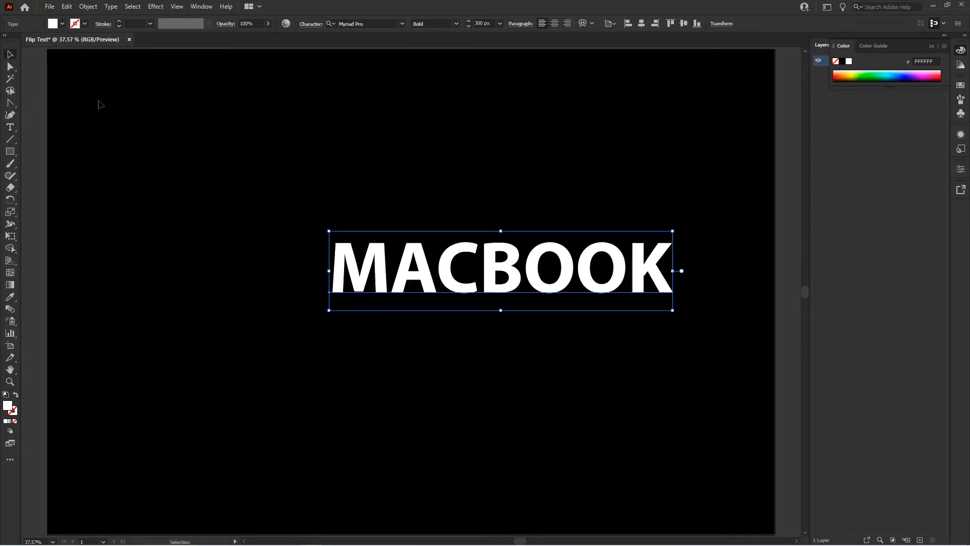
click(612, 24)
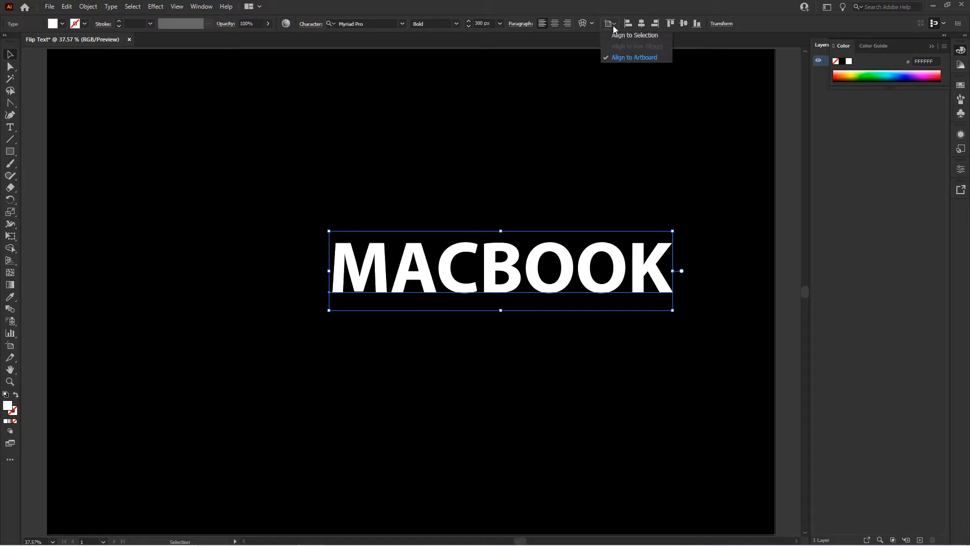
click(625, 57)
click(682, 24)
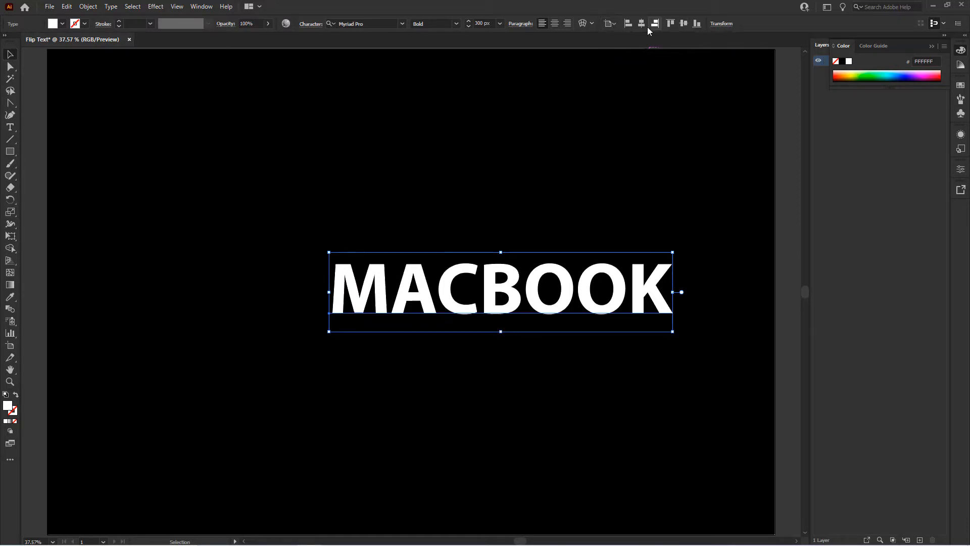
click(641, 23)
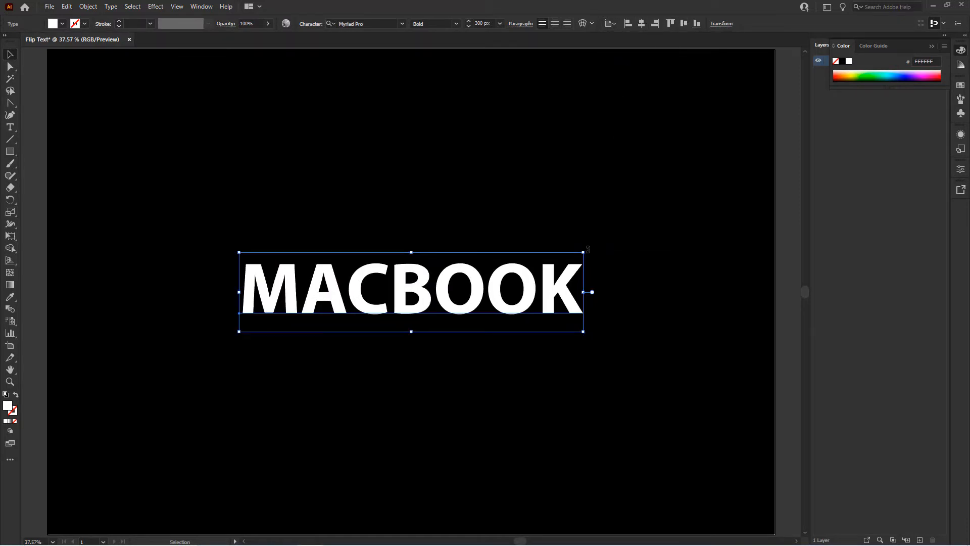
Rotate the MACBOOK text 90° counterclockwise so it reads upward, and shift it horizontally into the left half of the artboard.
drag(588, 250, 418, 145)
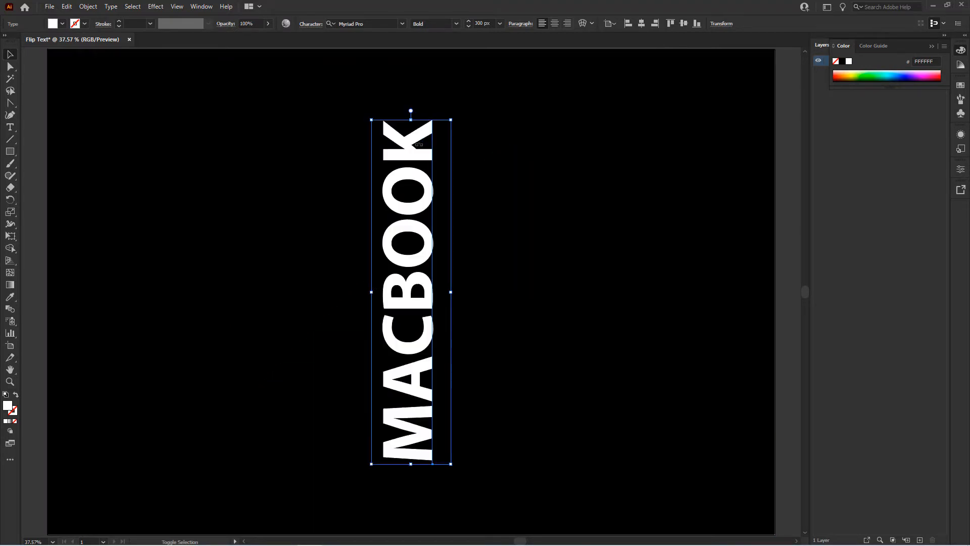
click(434, 208)
click(428, 207)
drag(427, 206, 323, 207)
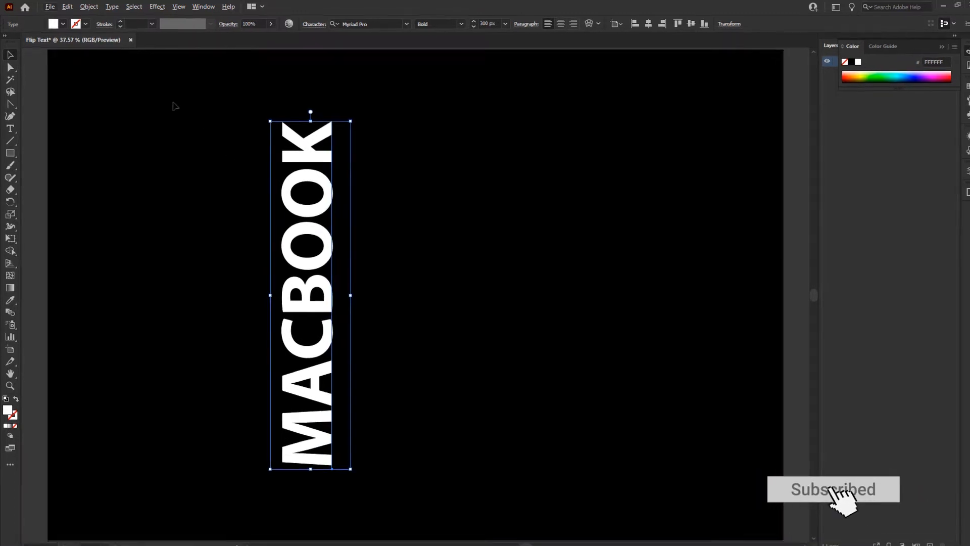
Expand the MACBOOK text into shapes with Object and Fill enabled.
click(89, 6)
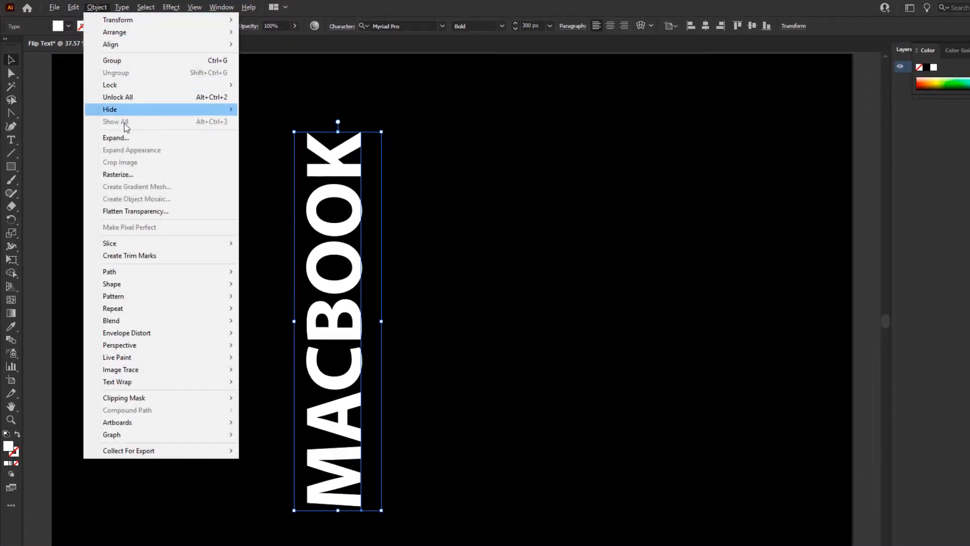
click(129, 141)
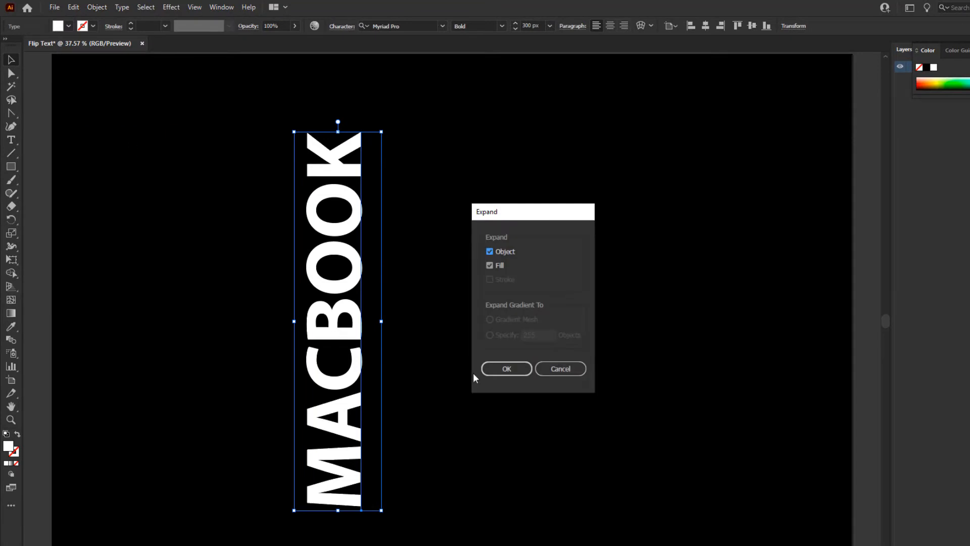
click(490, 374)
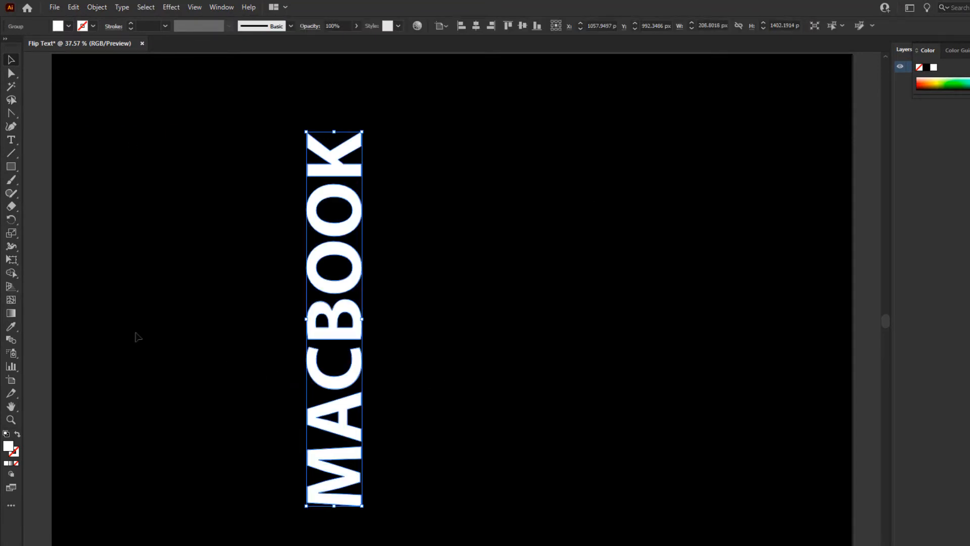
Apply Perspective Distort to the expanded text, pulling its two right-hand corners inward so the right edge is shorter than the left.
click(11, 260)
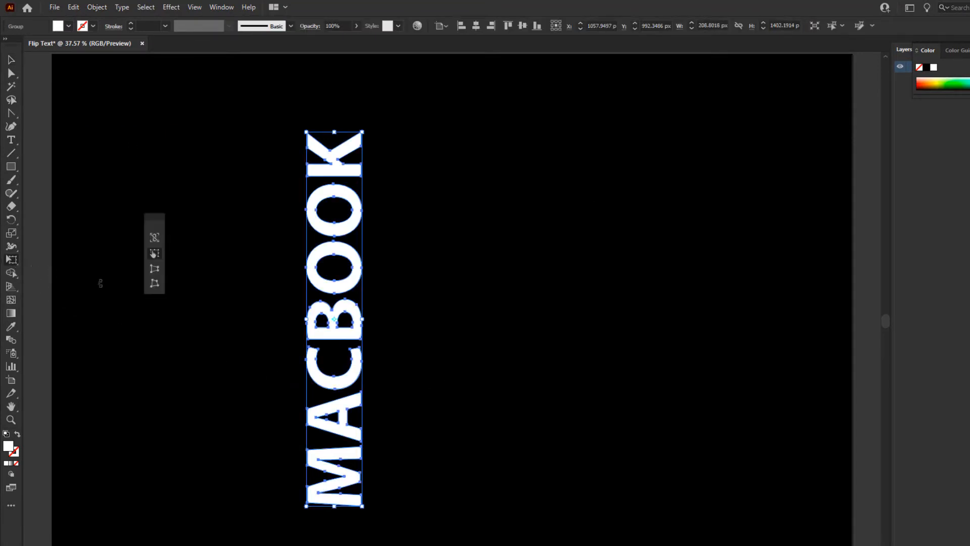
click(156, 270)
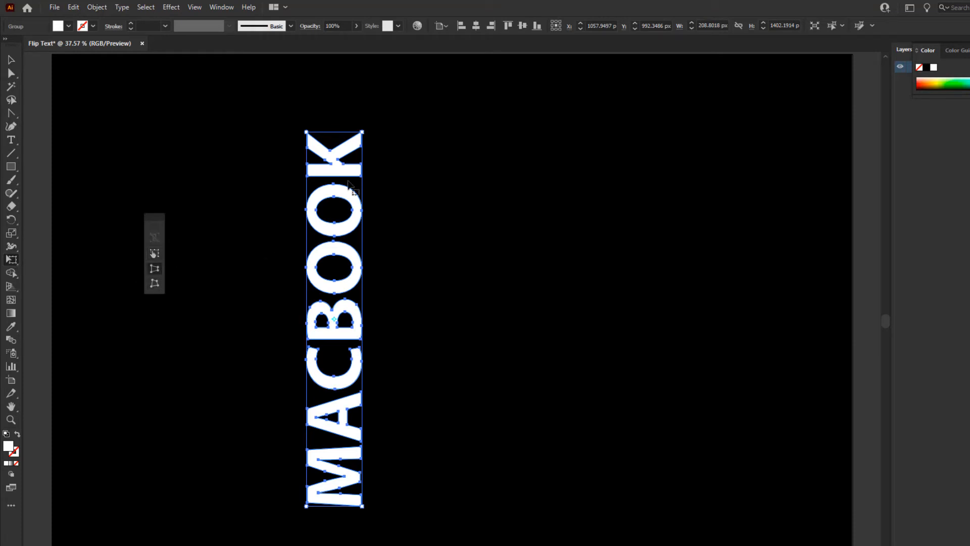
drag(365, 136, 365, 185)
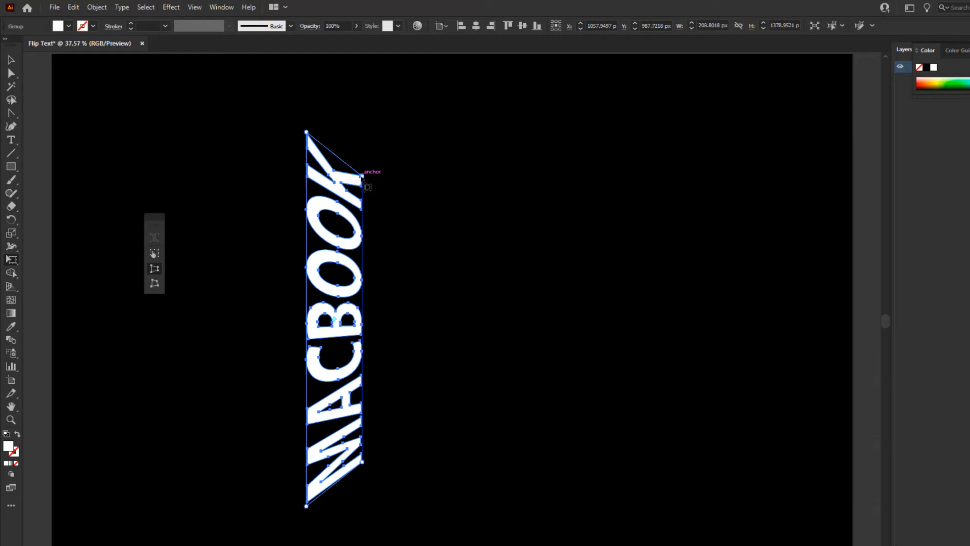
click(11, 60)
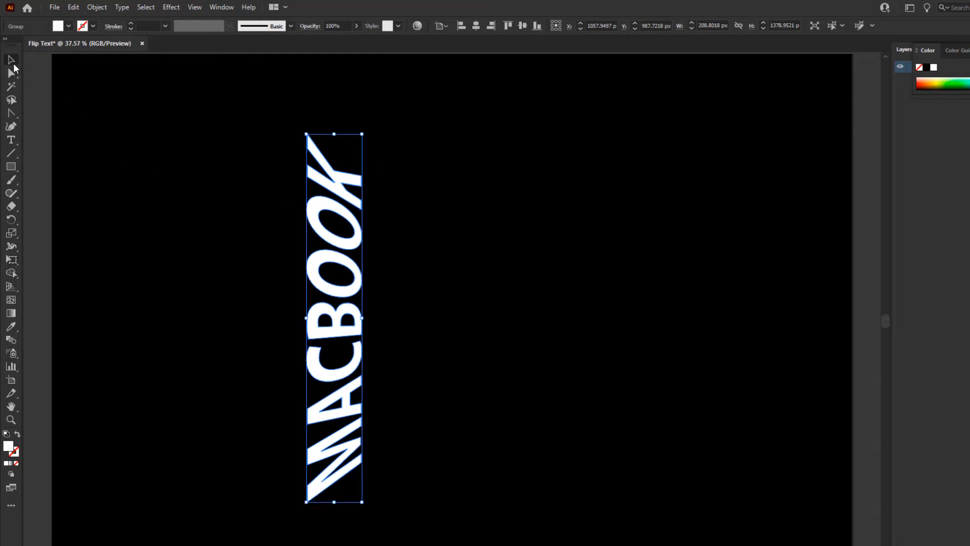
Duplicate the distorted text just to its right and squeeze the copy's width to roughly a third by moving its left edge inward.
drag(342, 192, 412, 194)
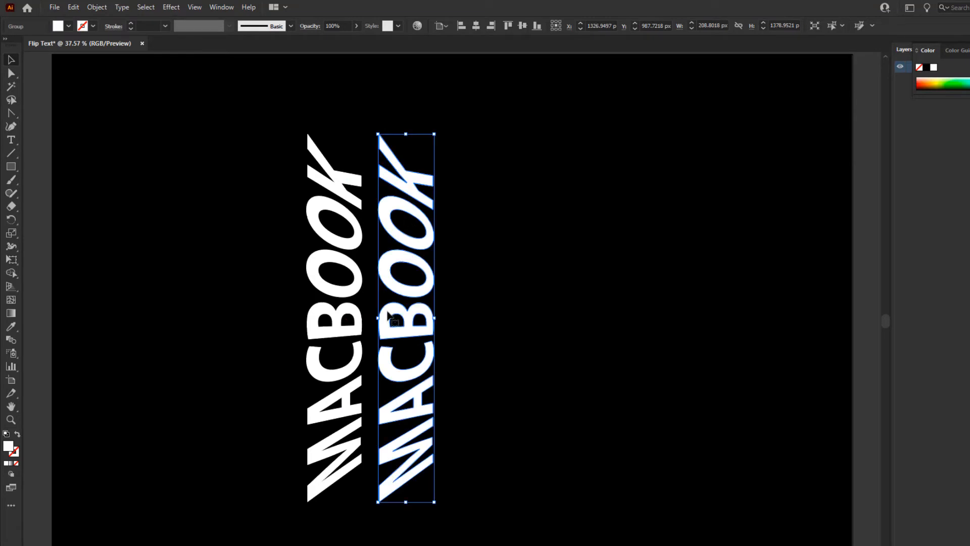
drag(378, 317, 412, 317)
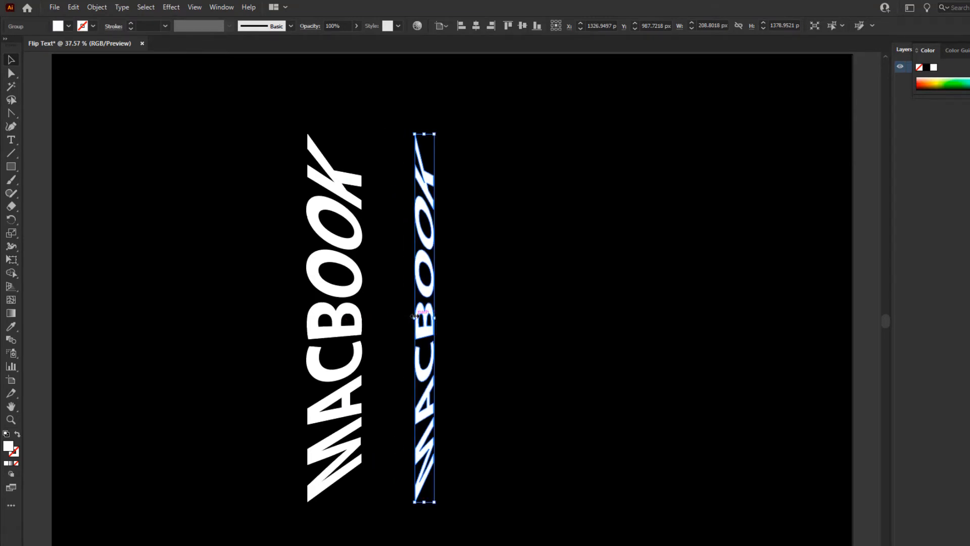
Blend the wide MACBOOK text with its narrow copy using Specified Steps spacing of 2.
shift+click(360, 333)
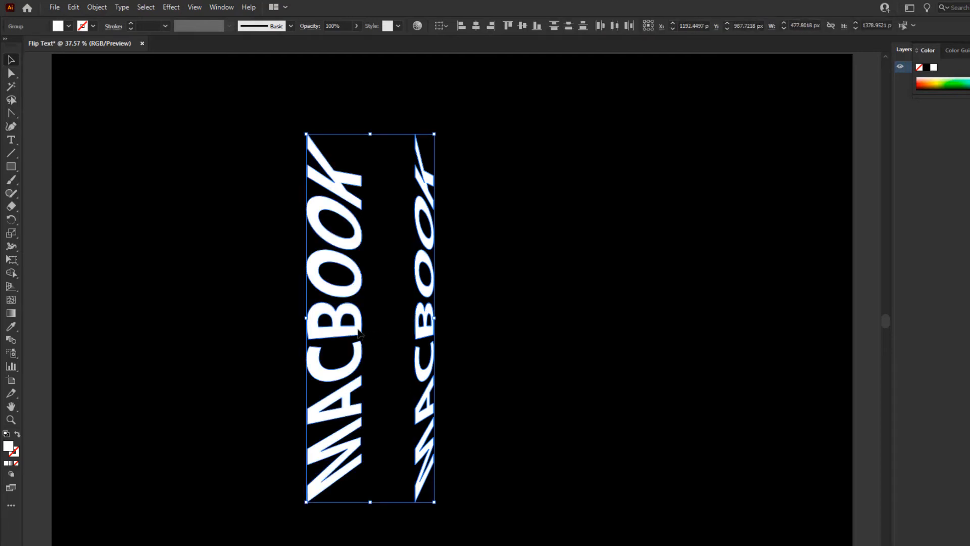
double_click(16, 341)
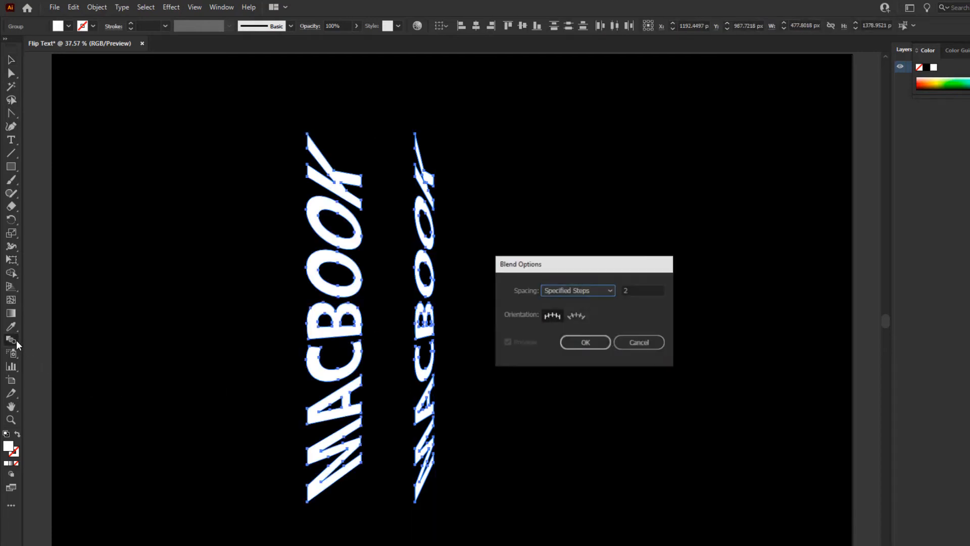
click(636, 290)
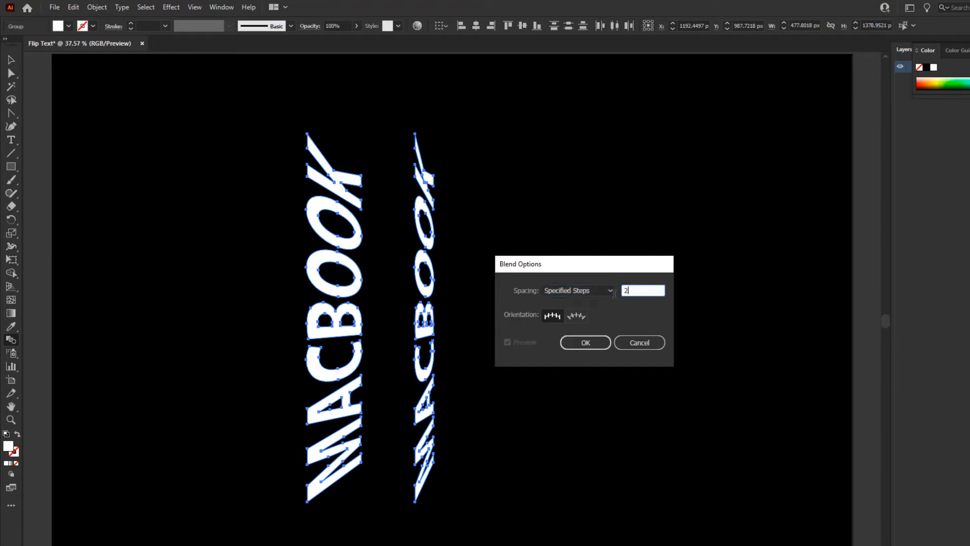
click(585, 343)
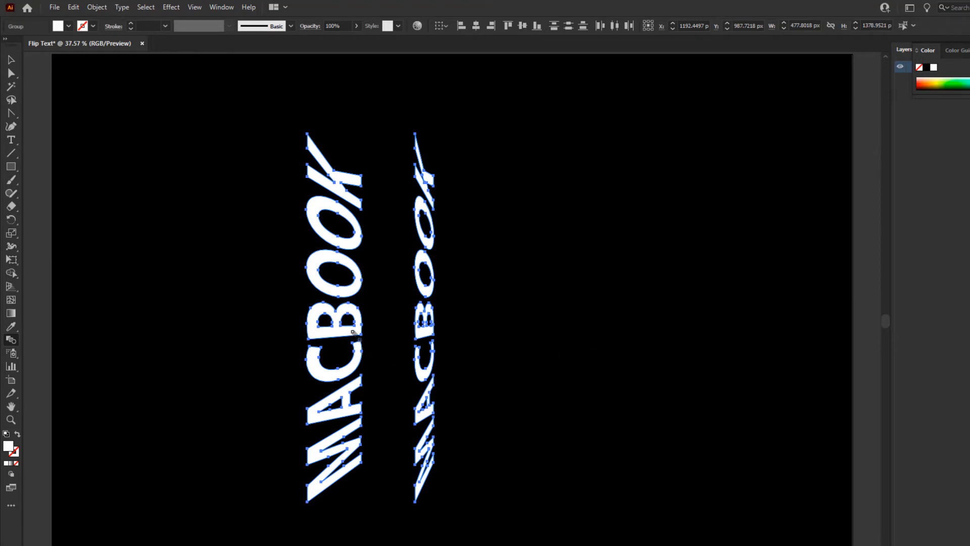
click(429, 333)
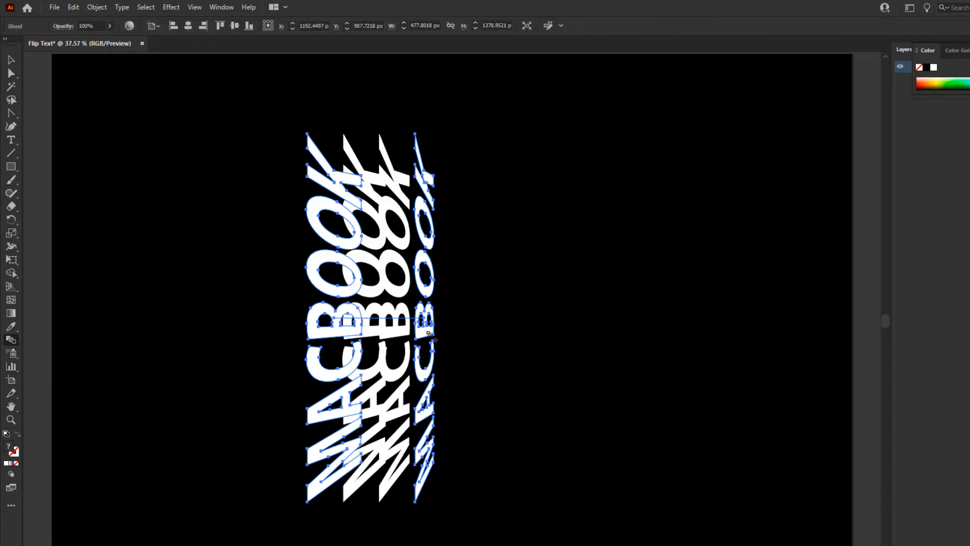
Shift the blend spine's right-hand anchor point slightly left, to X 1376 px, with the Direct Selection tool.
click(11, 73)
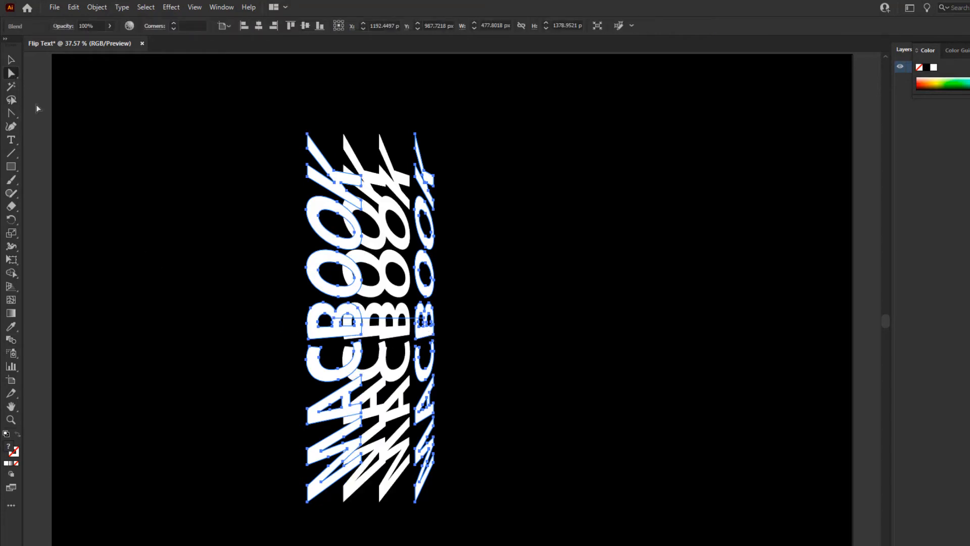
click(438, 332)
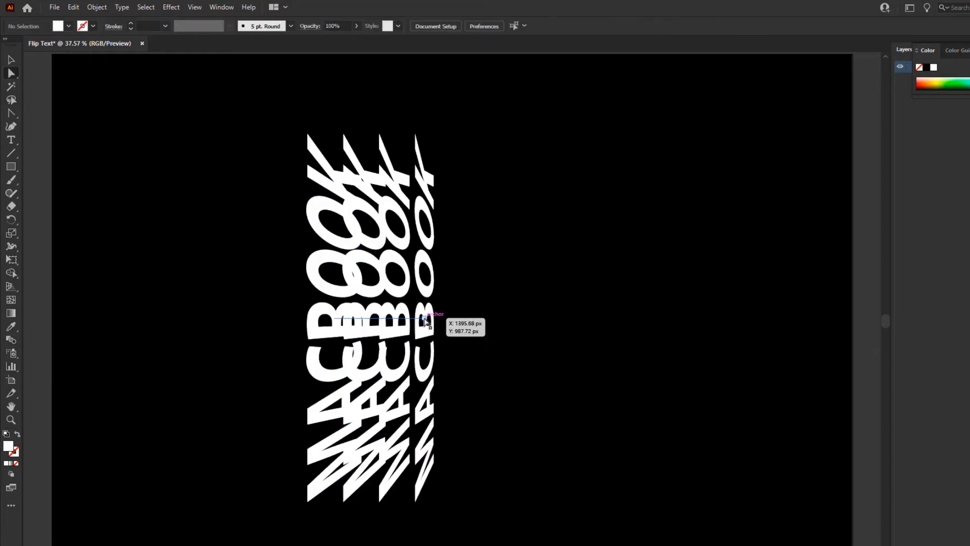
drag(426, 320, 420, 319)
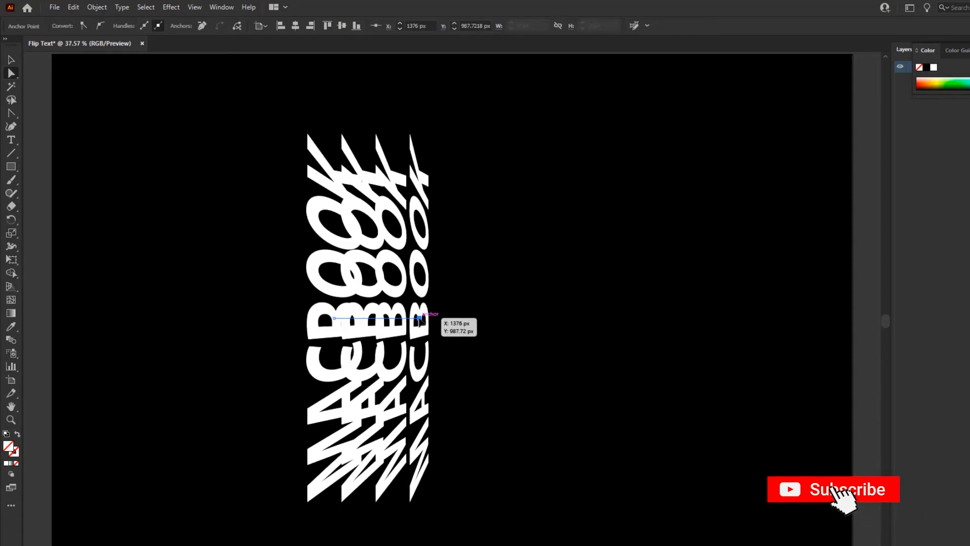
Pull a horizontal handle out of the blend spine's left anchor with the Anchor Point tool so the copies crowd toward the narrow end.
click(14, 114)
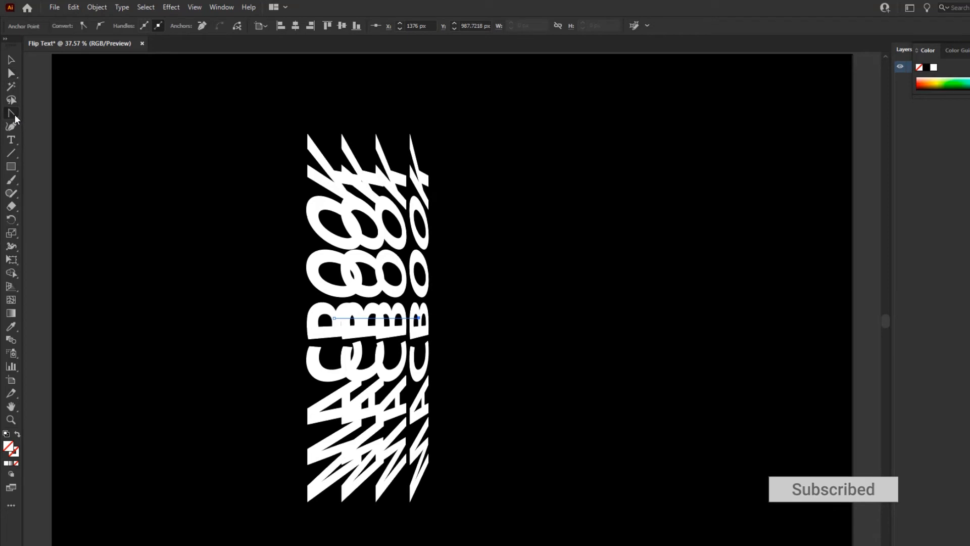
drag(14, 114, 83, 152)
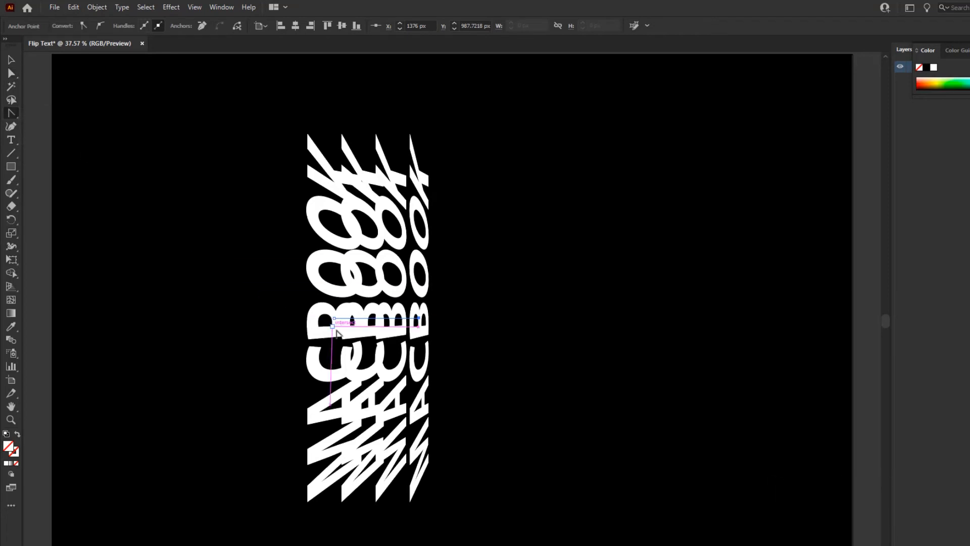
click(335, 318)
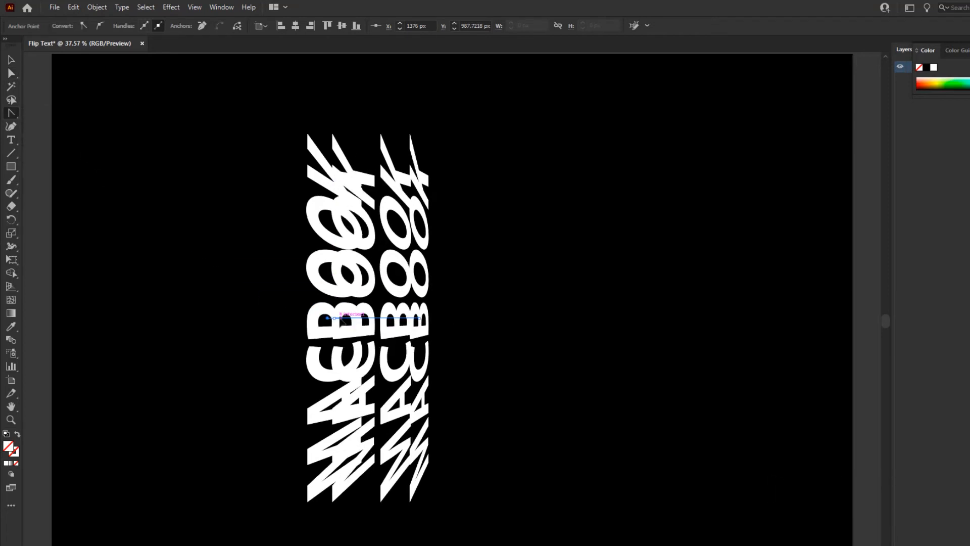
drag(341, 320, 311, 319)
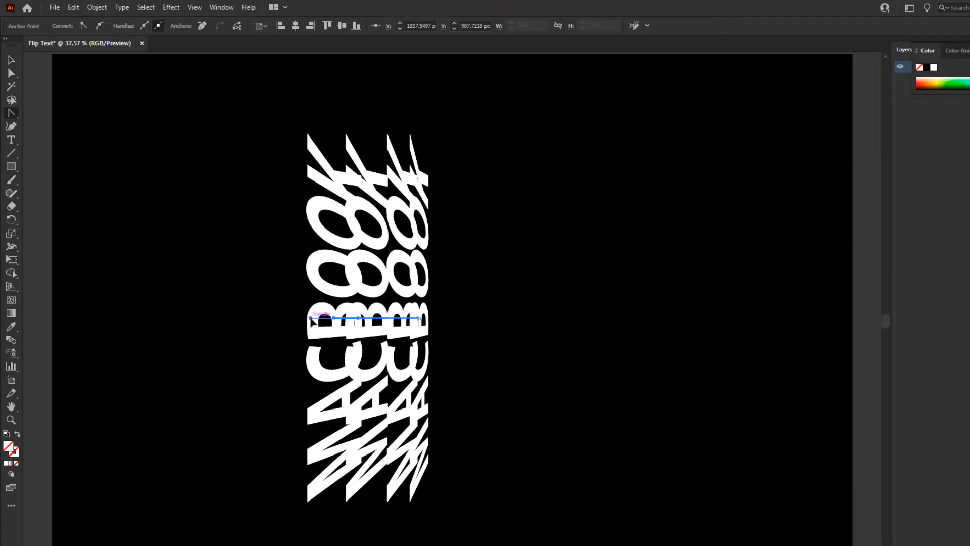
key(v)
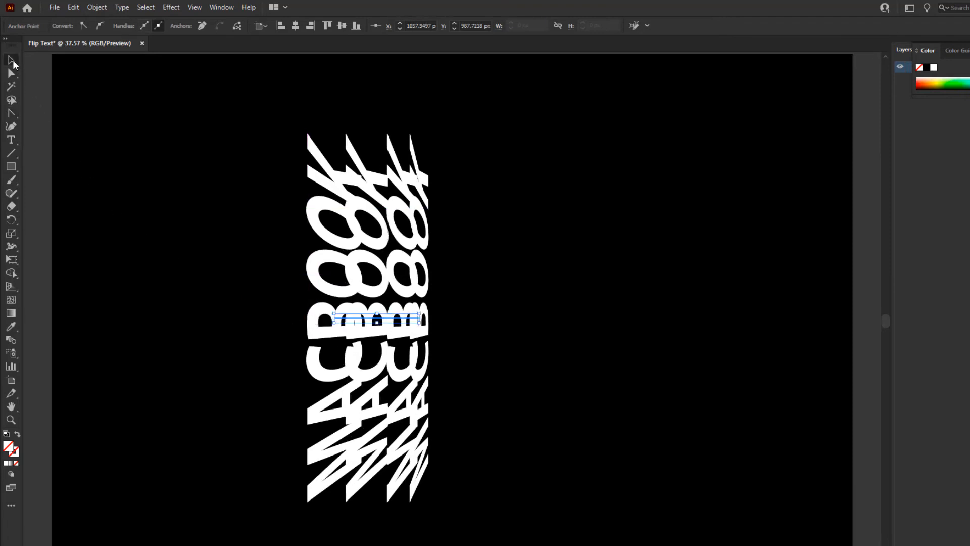
click(505, 321)
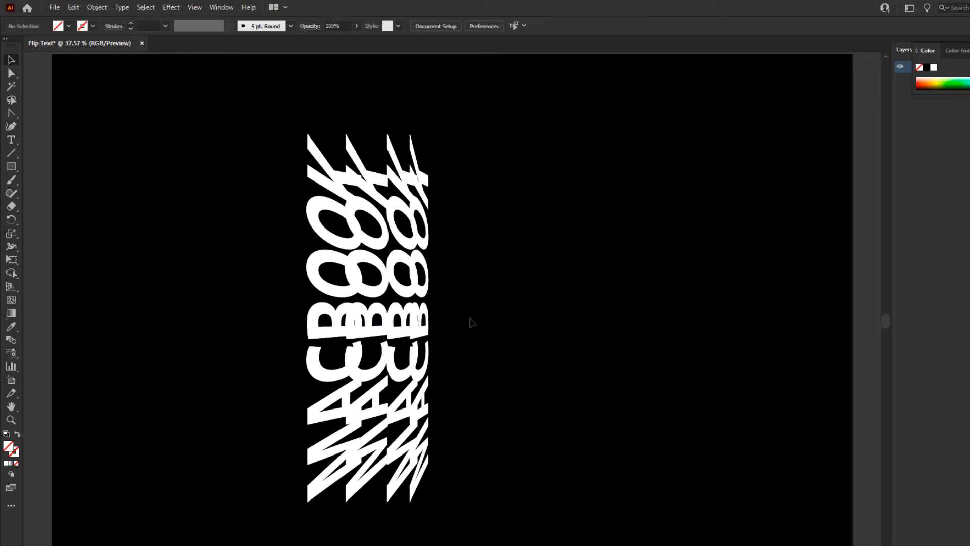
Expand the MACBOOK blend into separate shapes with Object and Fill enabled.
click(418, 290)
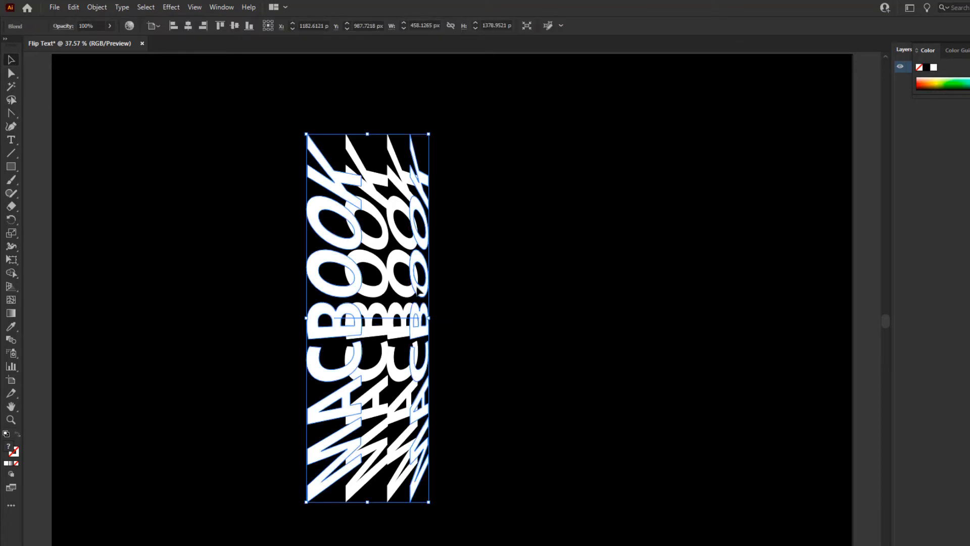
click(96, 7)
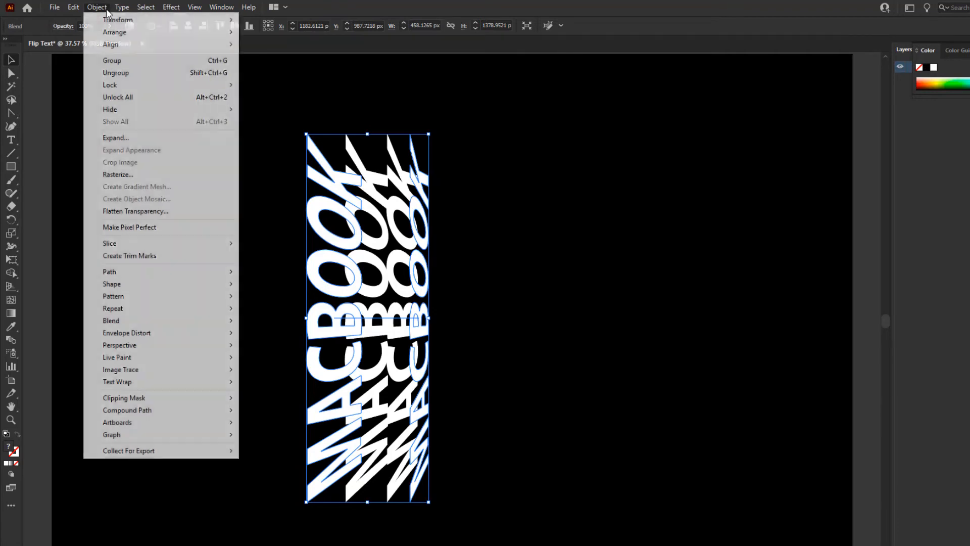
click(135, 142)
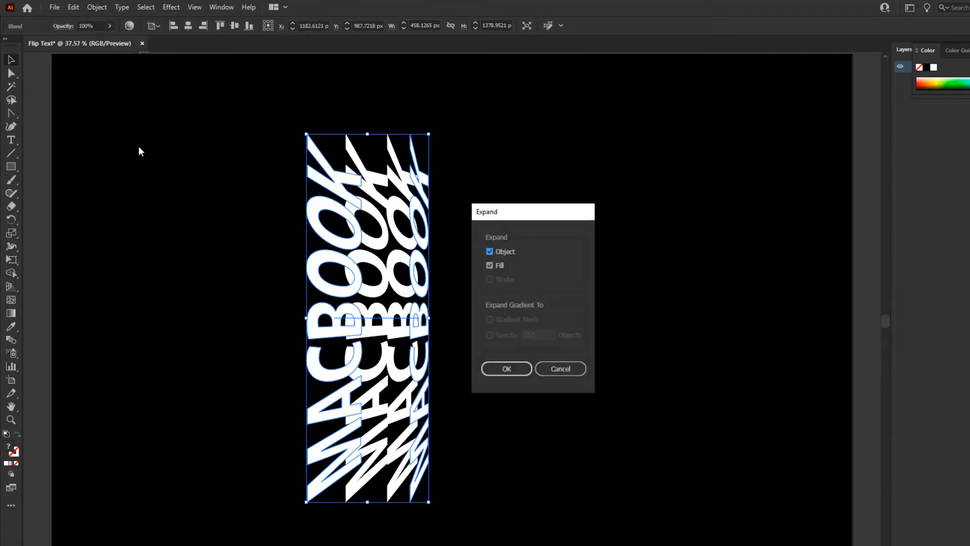
click(507, 369)
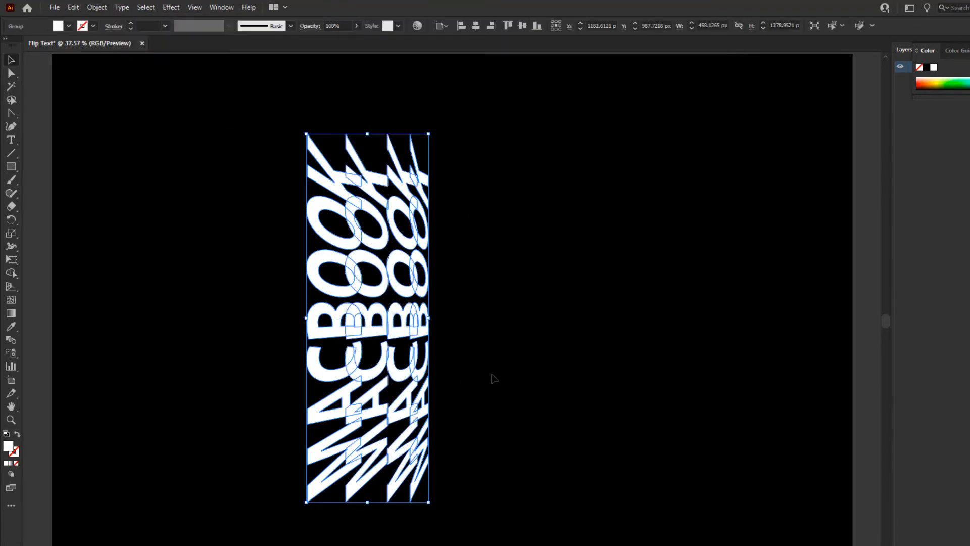
Fill the expanded copies with a white-to-black linear gradient, moving the white stop to about 21% and the black stop inward by a similar amount.
click(11, 465)
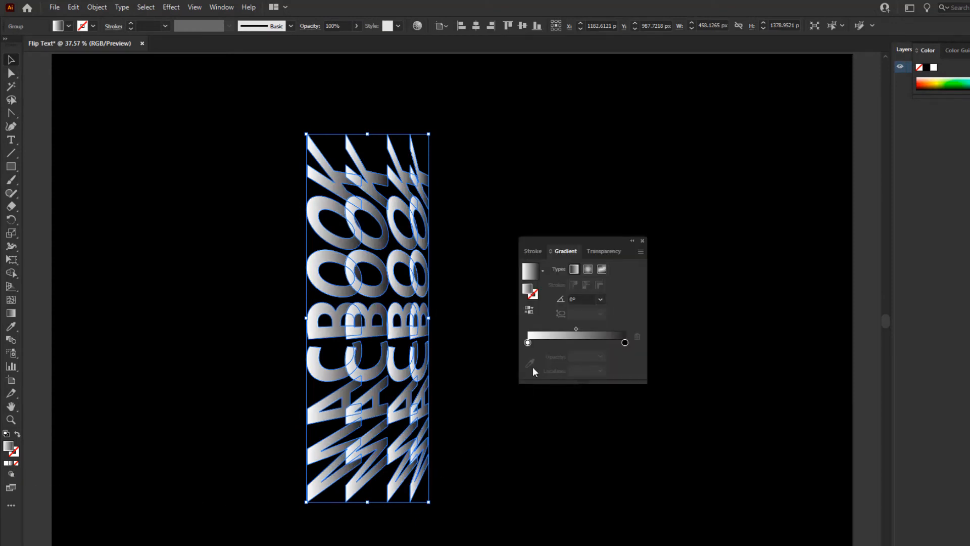
drag(598, 241, 589, 248)
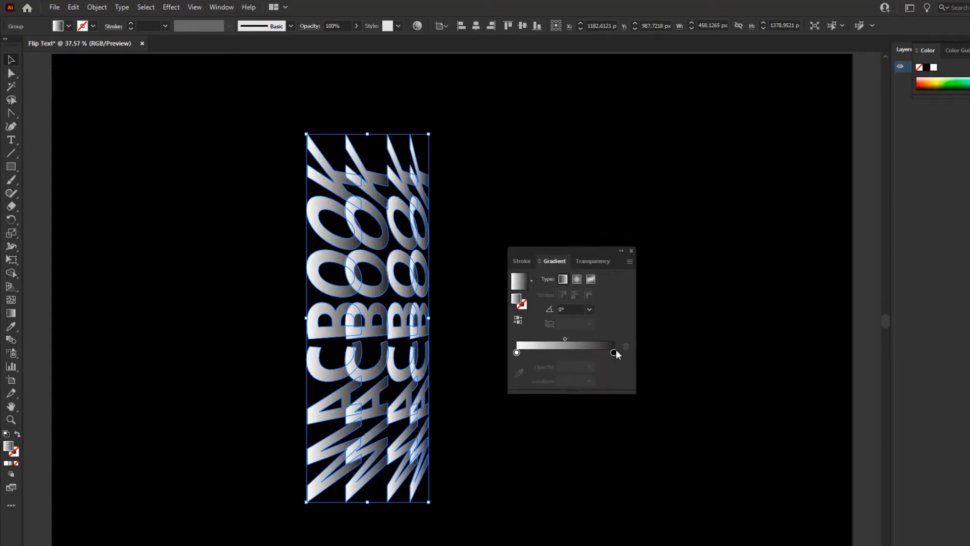
drag(613, 353, 591, 354)
drag(517, 354, 538, 353)
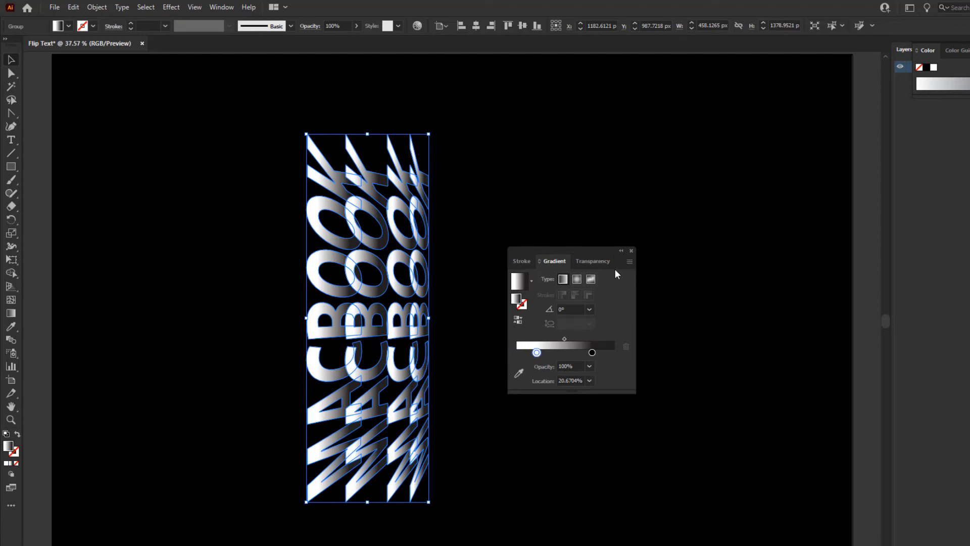
click(631, 250)
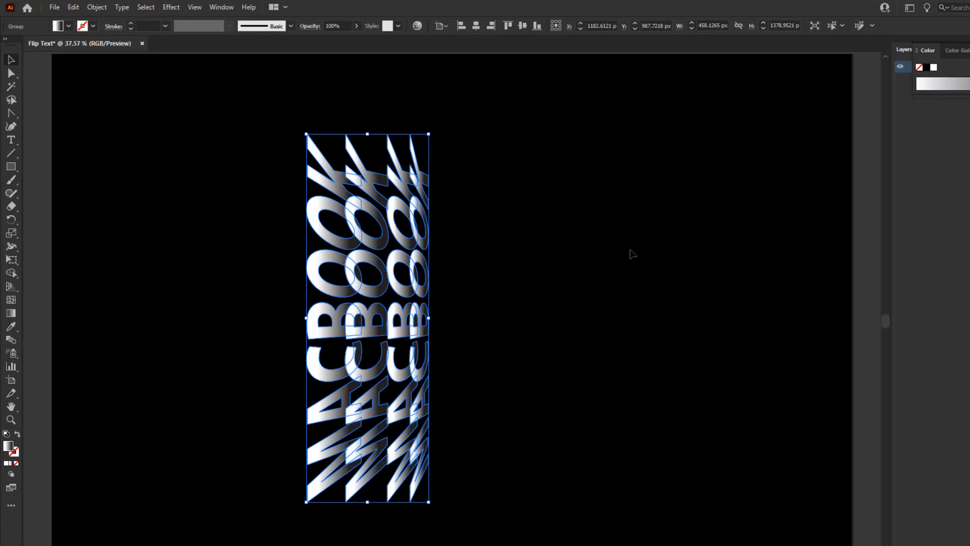
Ungroup the gradient-filled MACBOOK copies into individual words and deselect them.
click(99, 7)
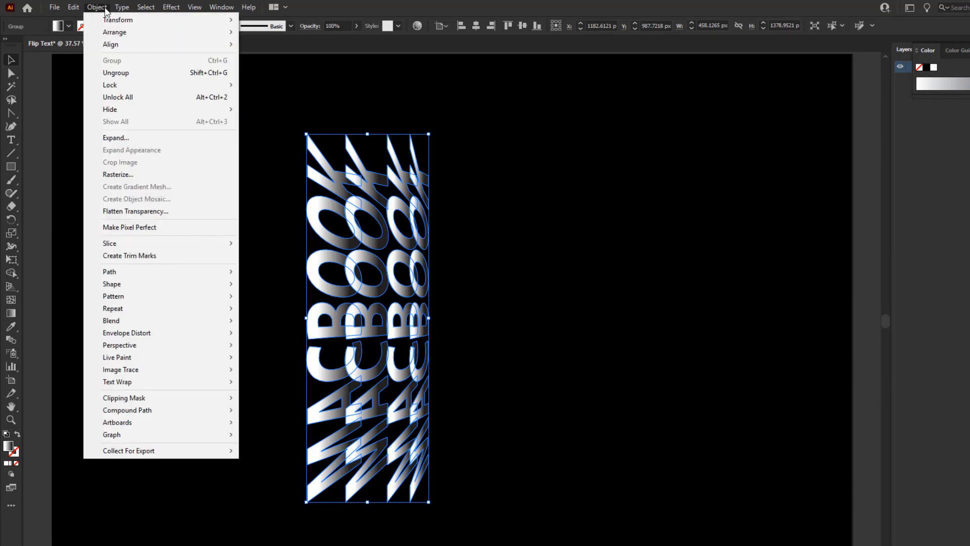
click(126, 72)
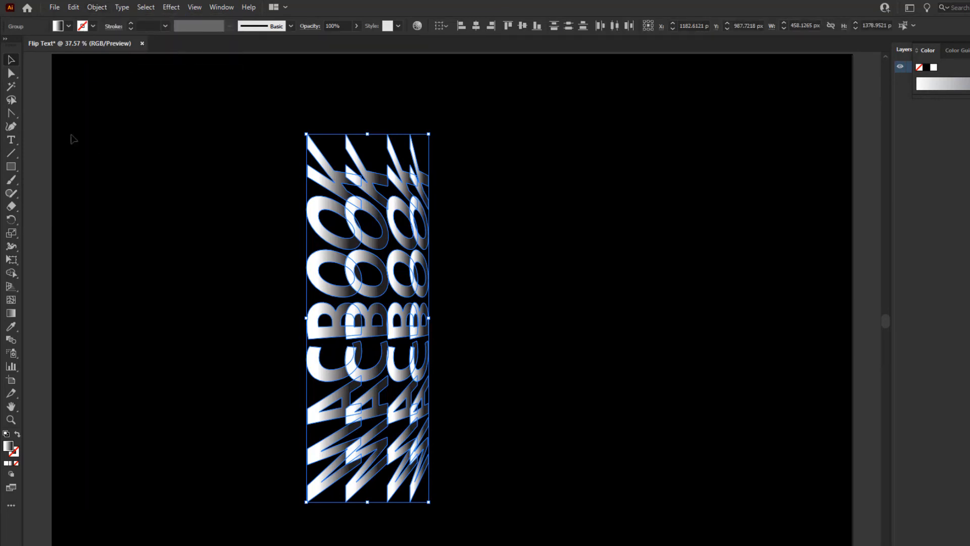
click(447, 251)
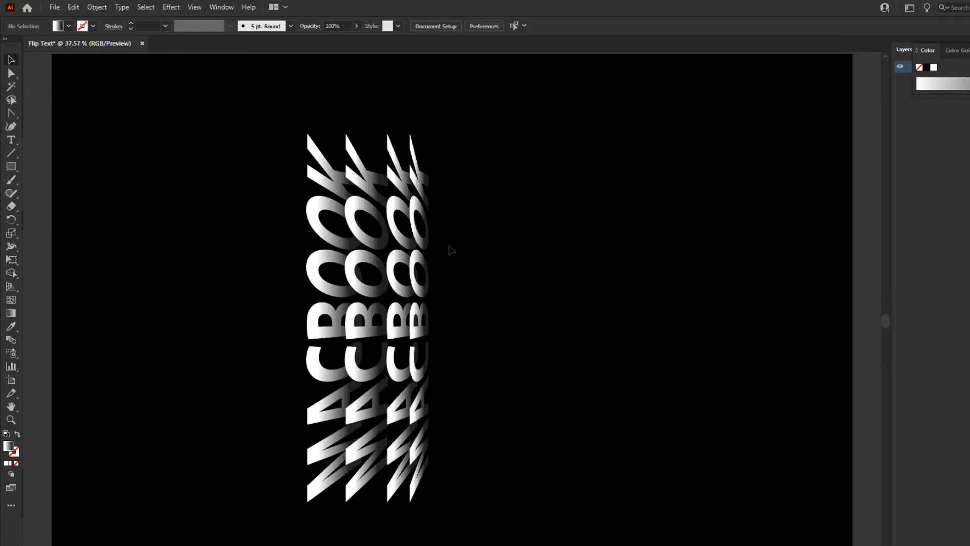
Nudge the third MACBOOK copy 20 px left and the narrowest fourth copy 10 px left to even out their spacing.
click(392, 182)
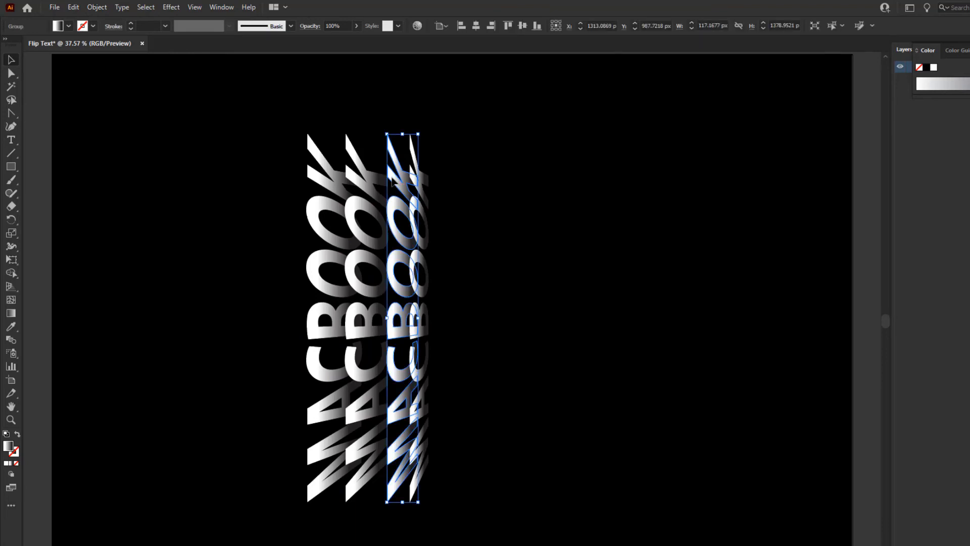
key(shift+Left)
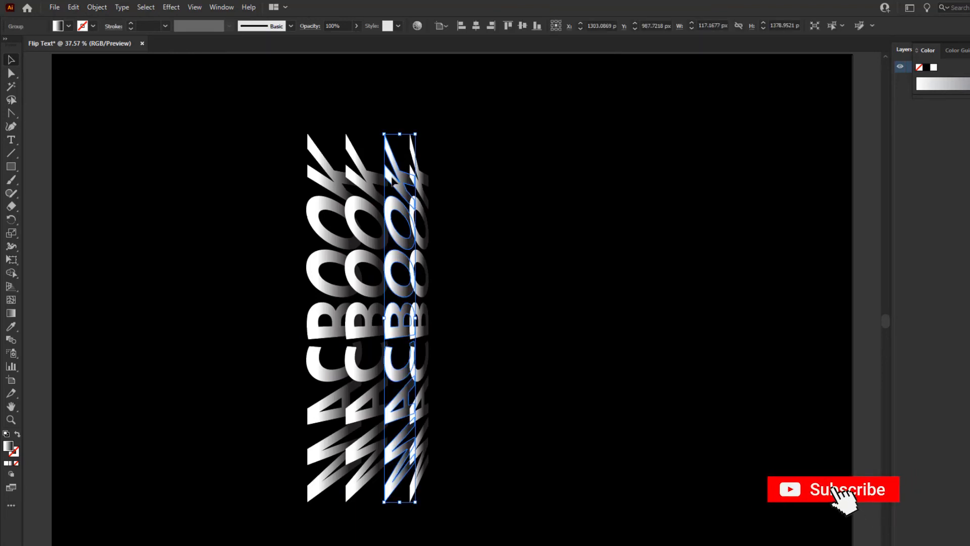
click(419, 188)
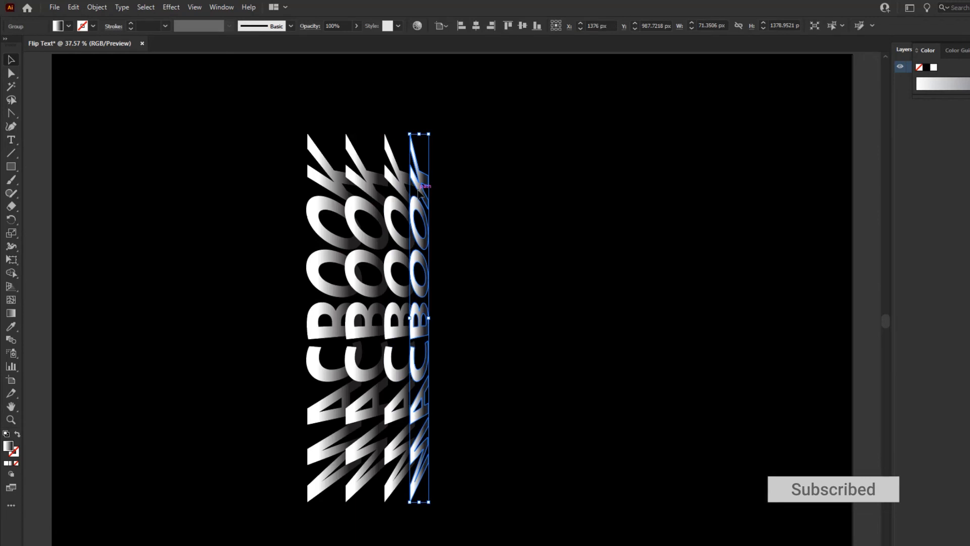
key(shift+Left)
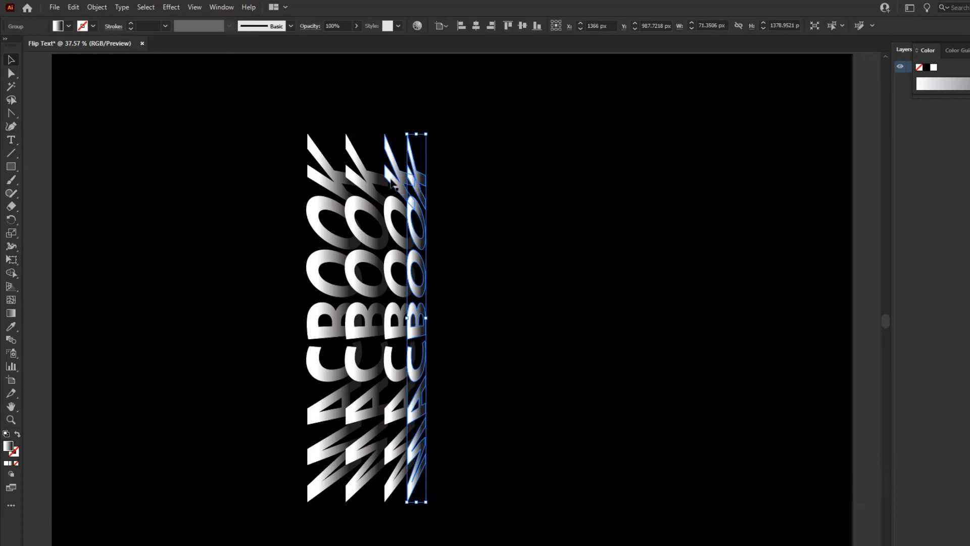
click(393, 184)
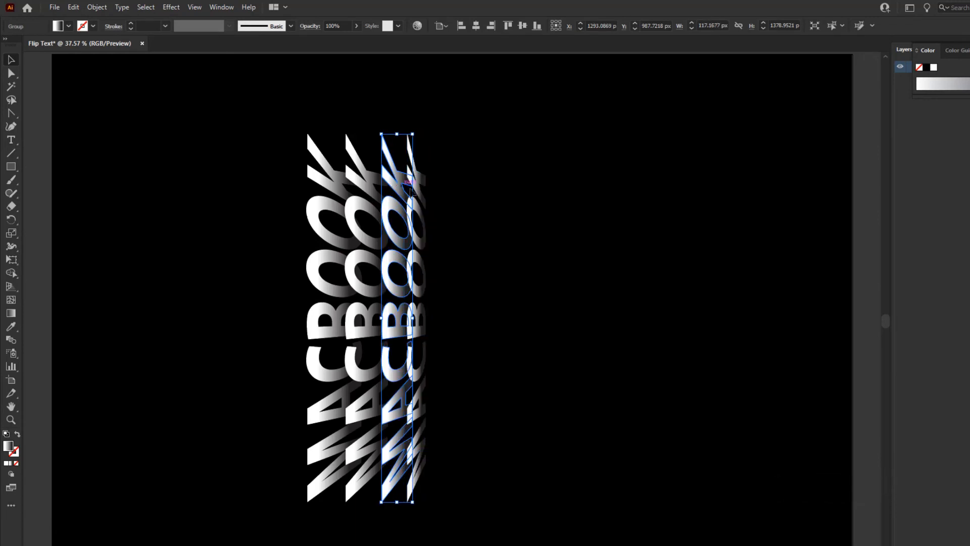
click(571, 266)
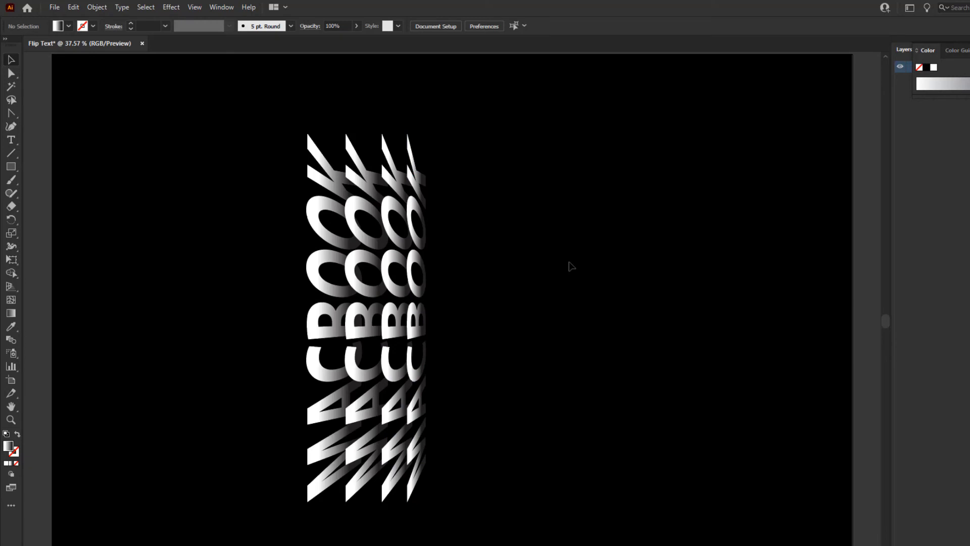
Group all four gradient MACBOOK copies together.
drag(263, 101, 457, 530)
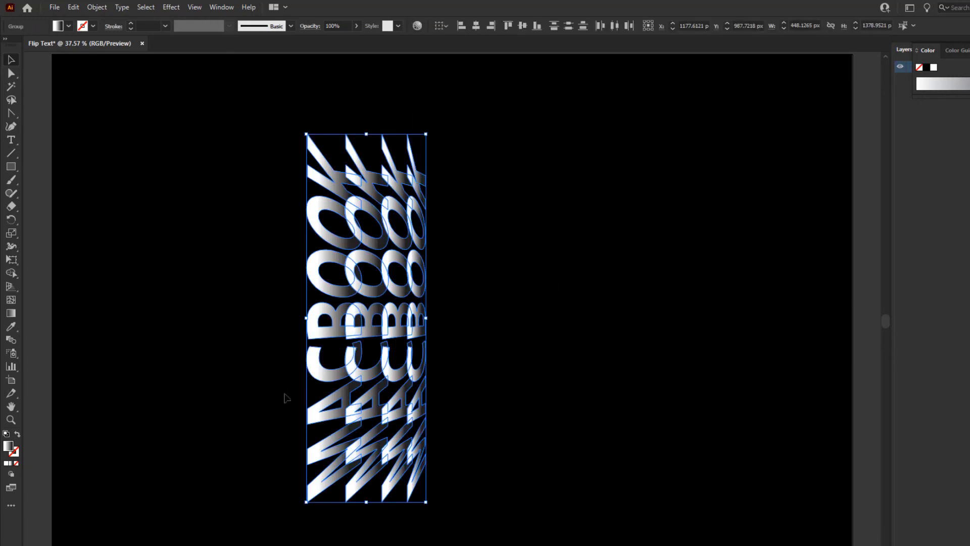
click(97, 7)
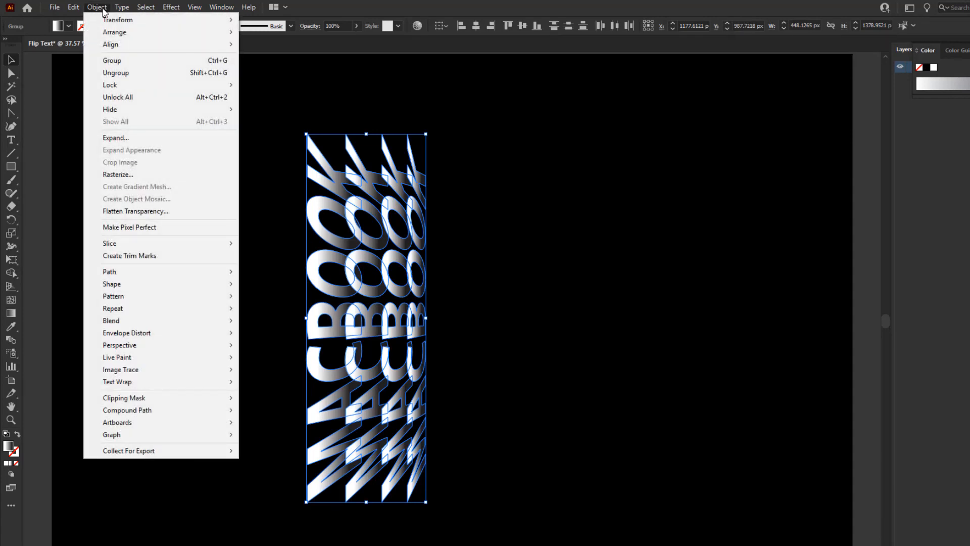
click(120, 61)
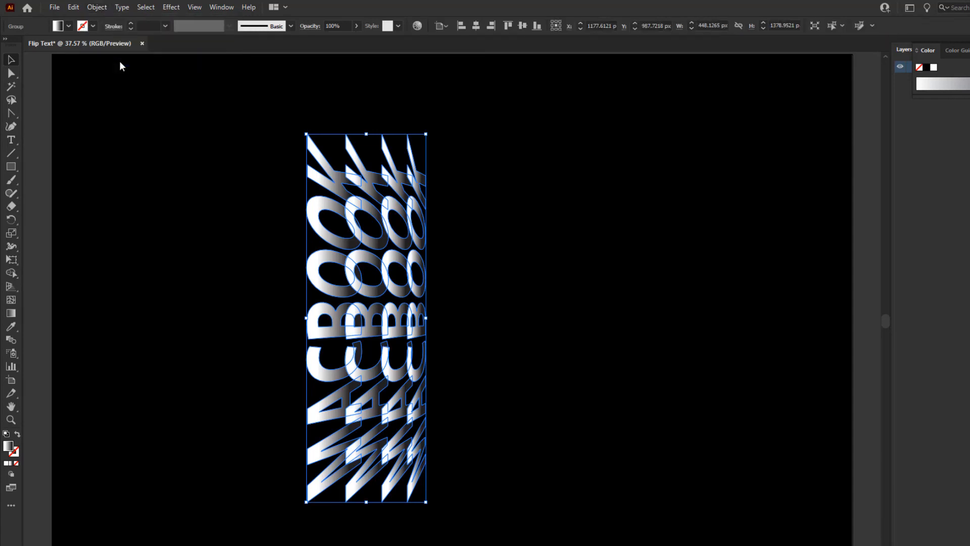
Create a copy of the MACBOOK group rotated 180° about a point just beyond its narrow edge.
click(14, 220)
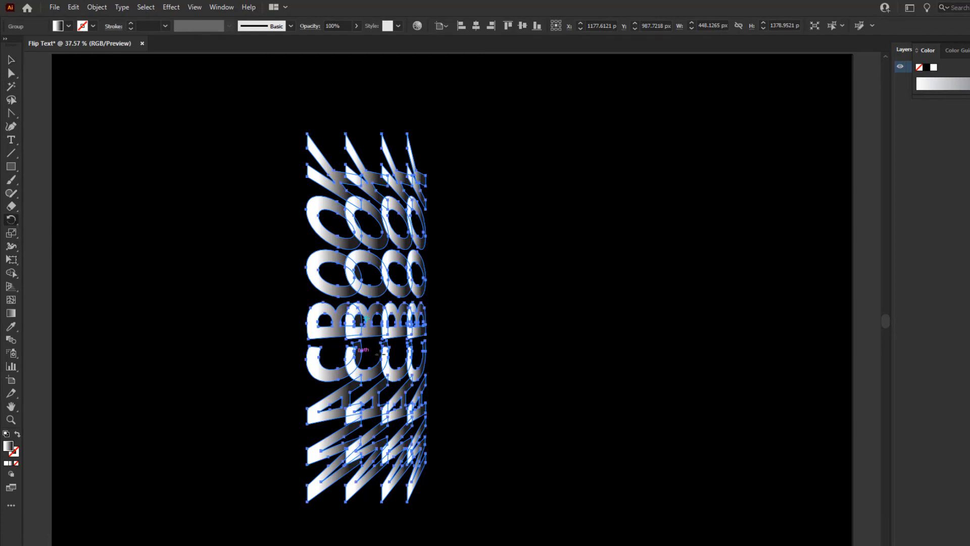
alt+click(429, 319)
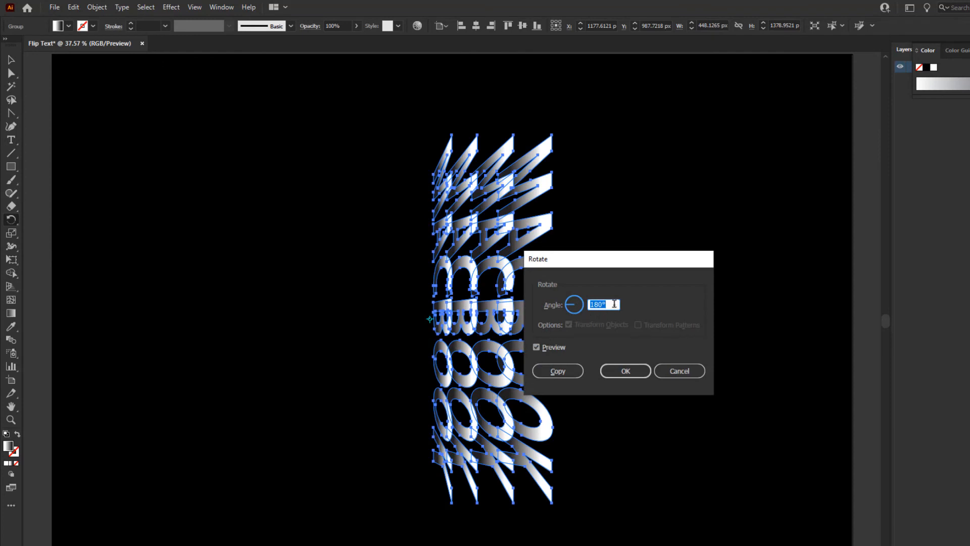
click(559, 371)
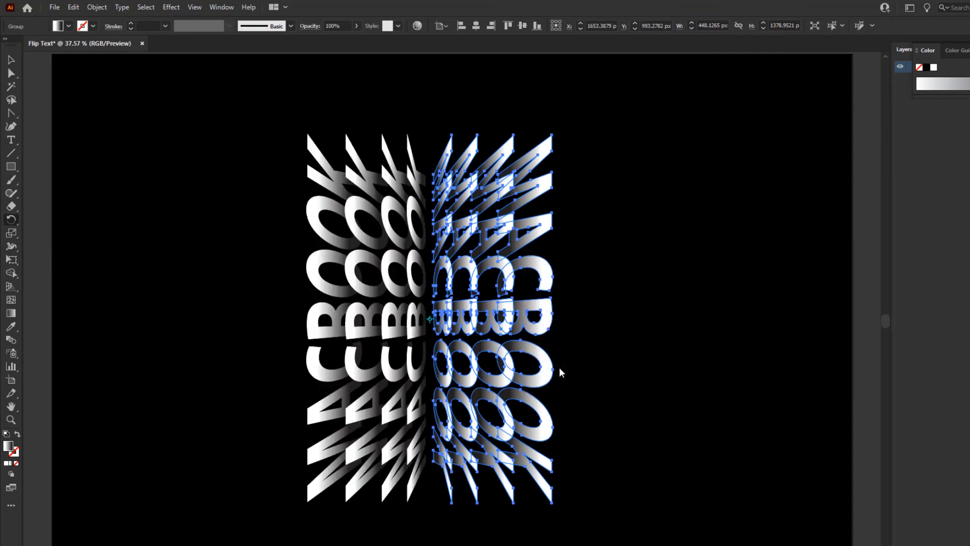
Nudge the rotated copy 10 px left toward the original group and deselect it.
click(14, 63)
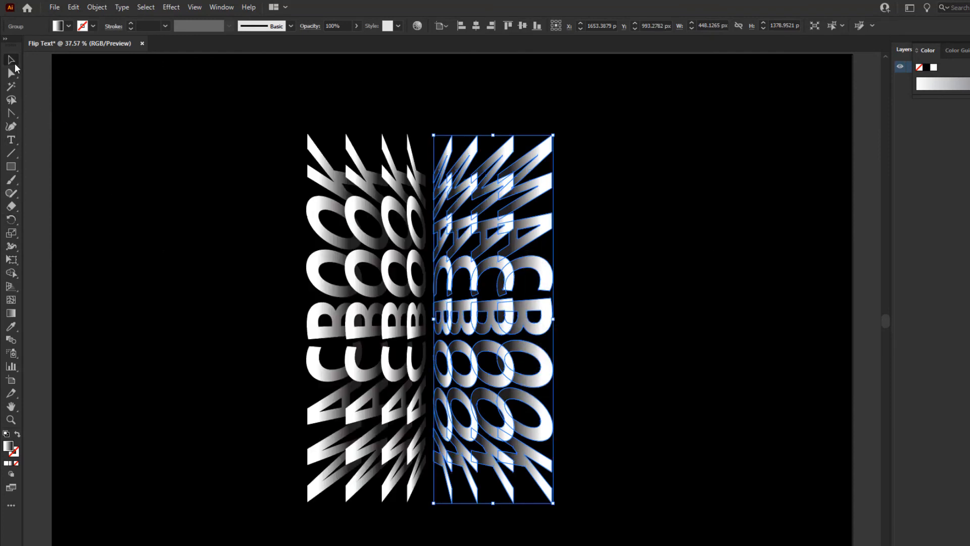
key(shift+Left)
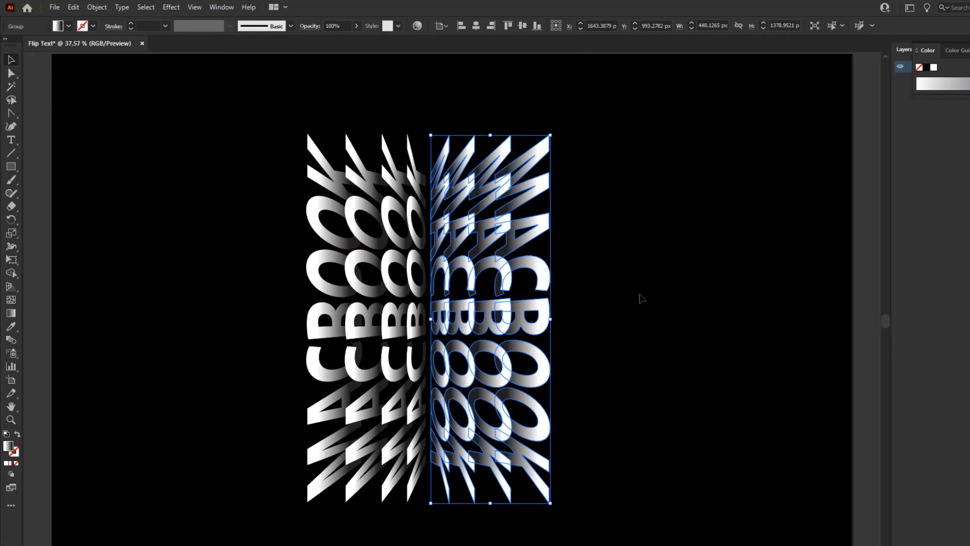
click(573, 348)
Select both the rotated and original MACBOOK halves and group them together.
click(469, 334)
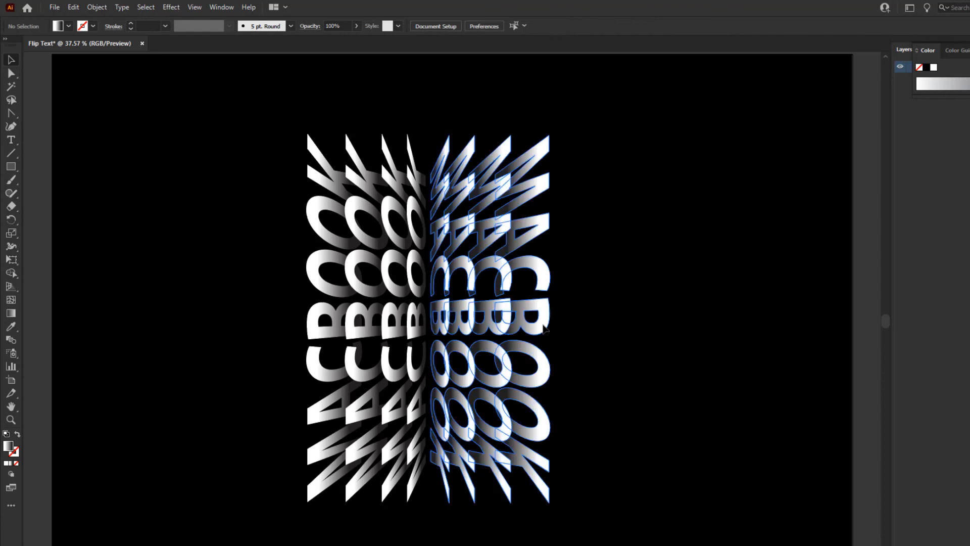
shift+click(408, 331)
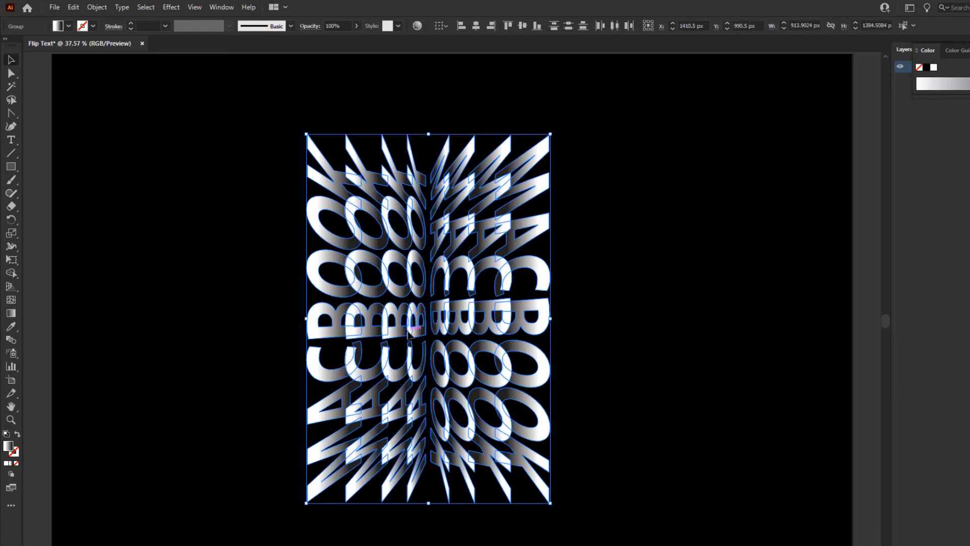
click(103, 8)
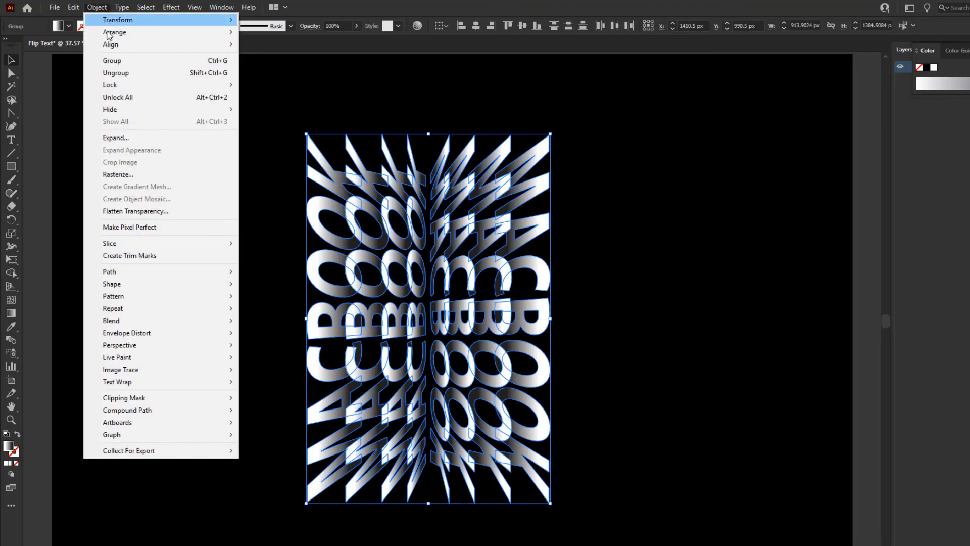
click(112, 60)
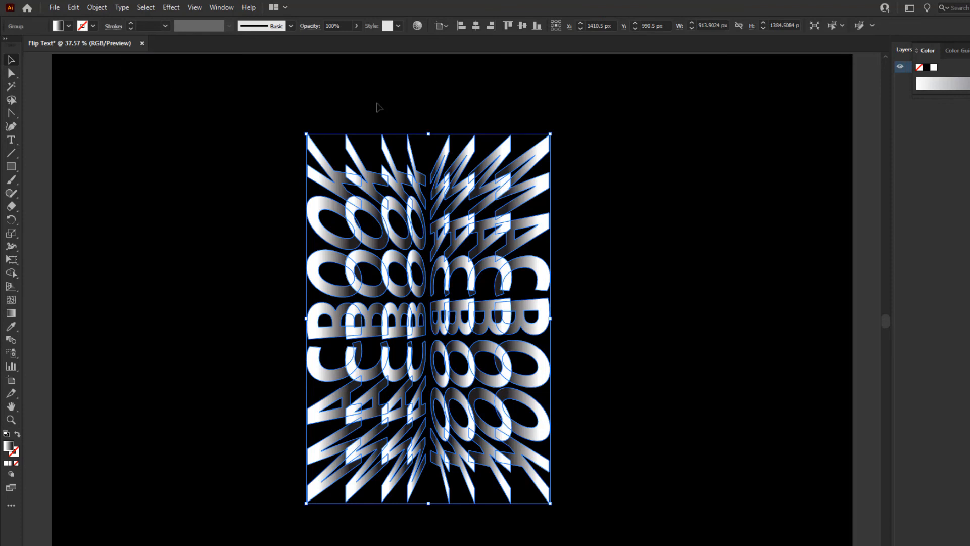
Center the combined MACBOOK group horizontally and vertically on the artboard, and deselect it.
click(438, 26)
click(459, 61)
click(474, 26)
click(522, 25)
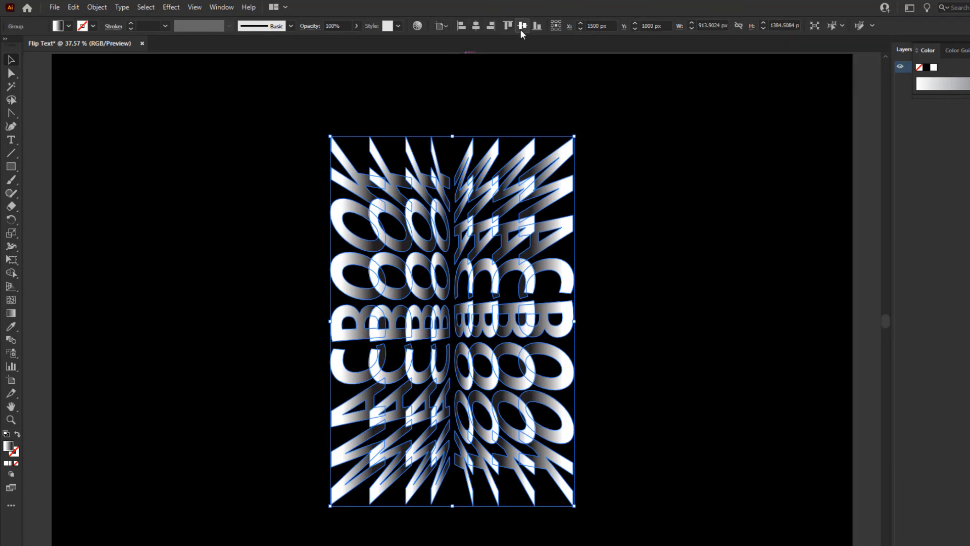
click(620, 171)
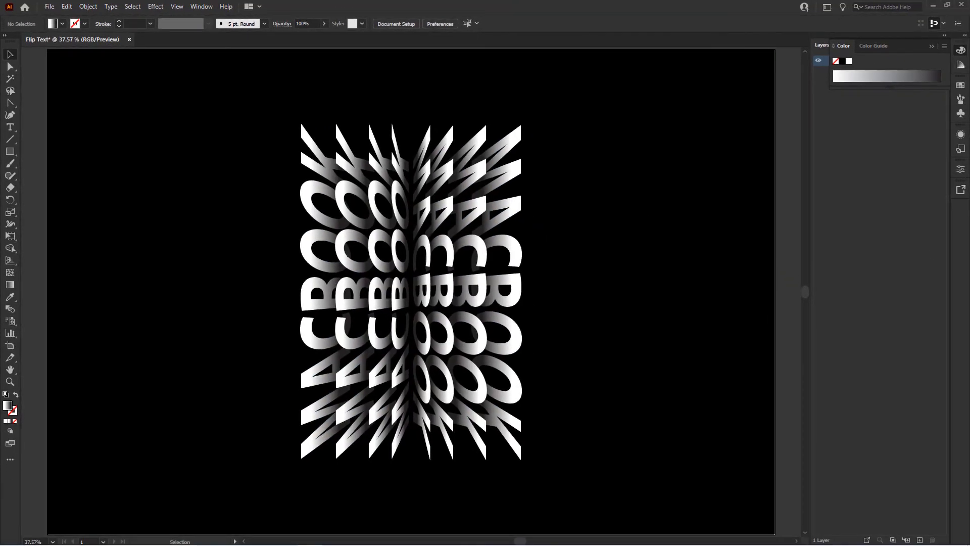